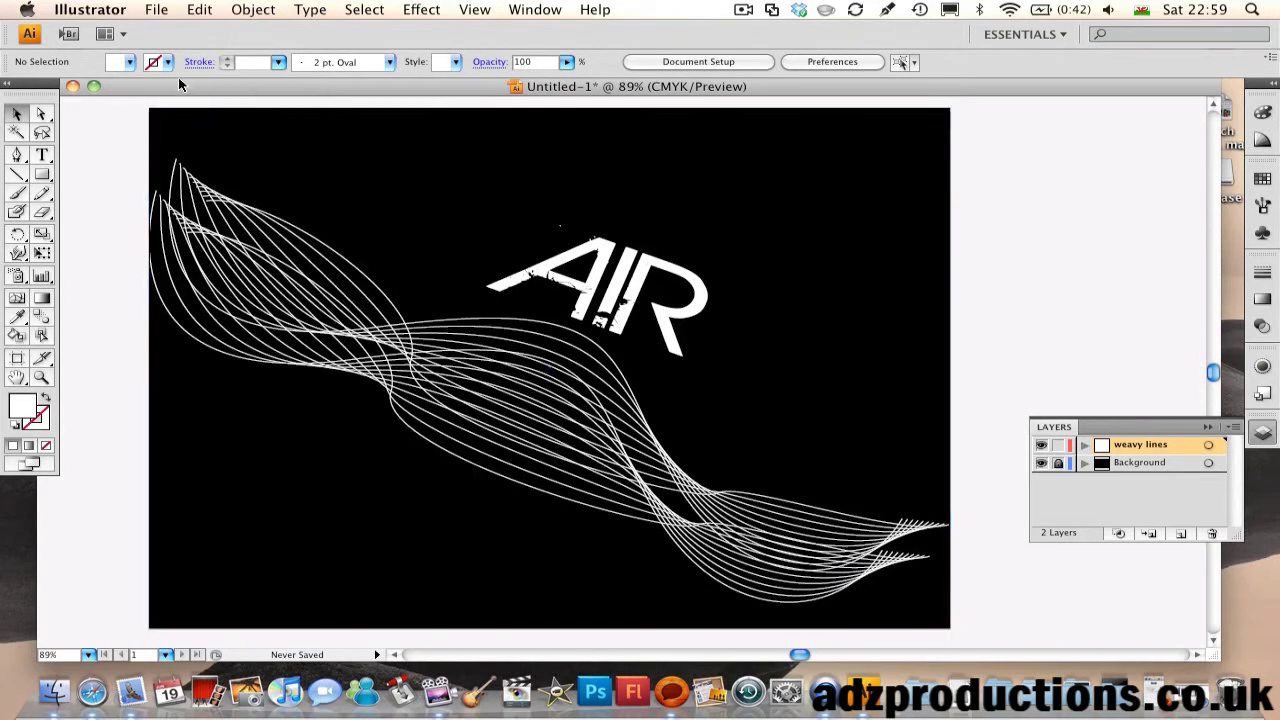
Step: Create a new 900 by 650 pt document
left_click_drag(160, 97, 182, 101)
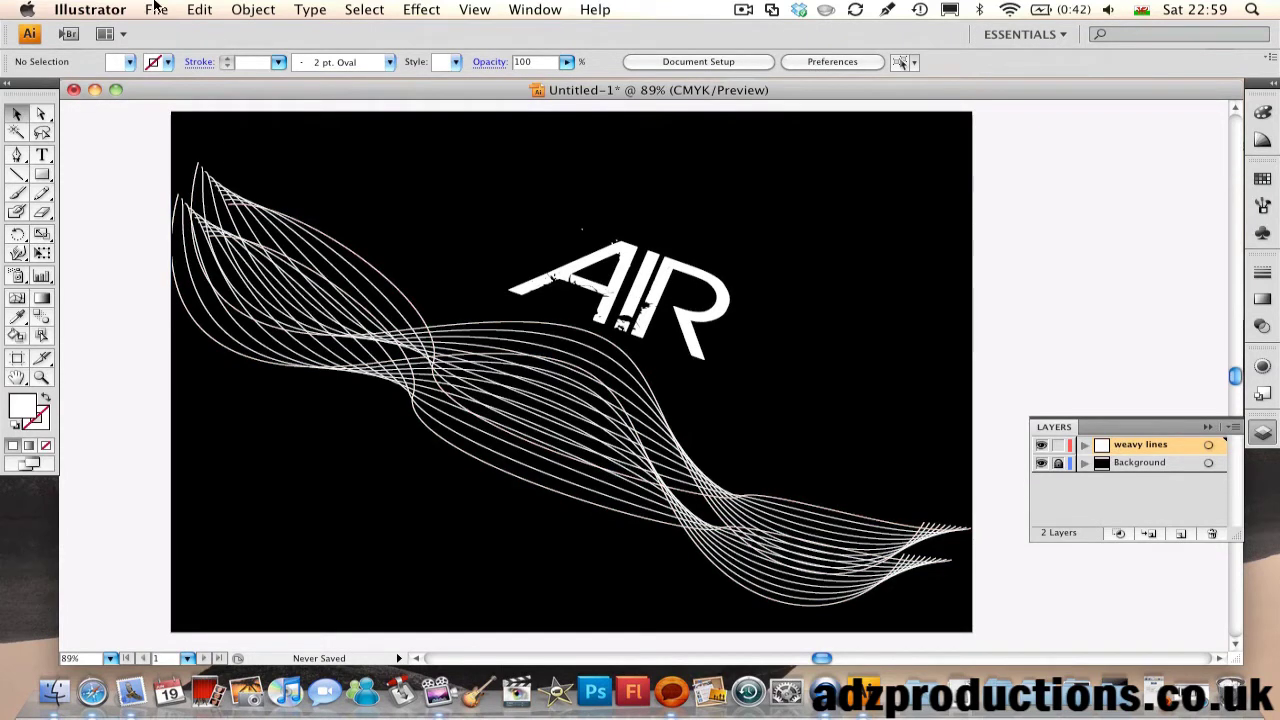
left_click(155, 8)
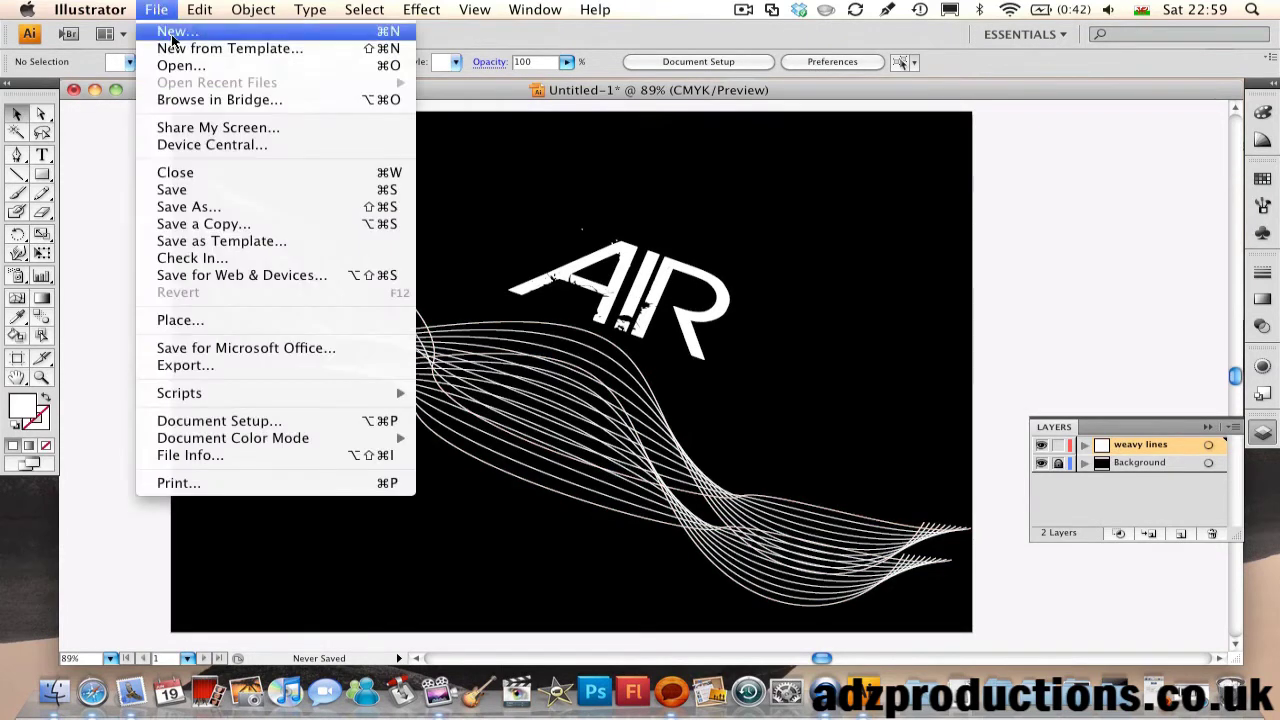
left_click(172, 38)
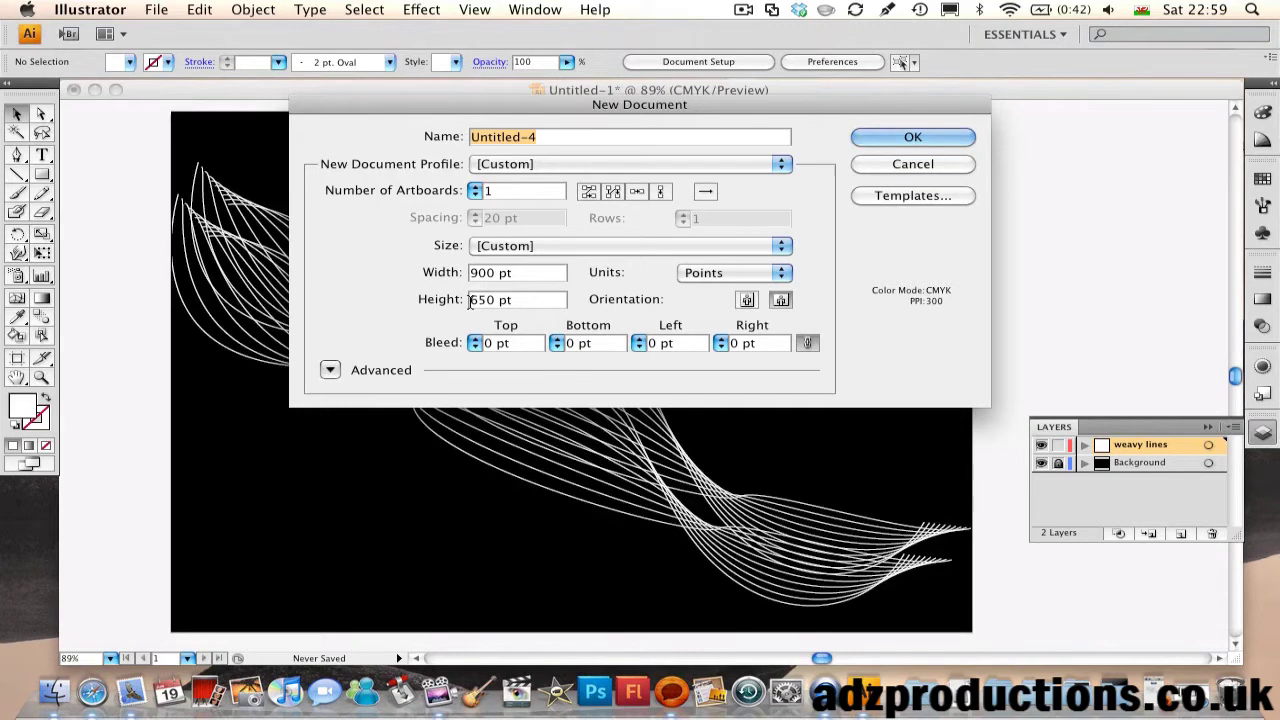
left_click(878, 136)
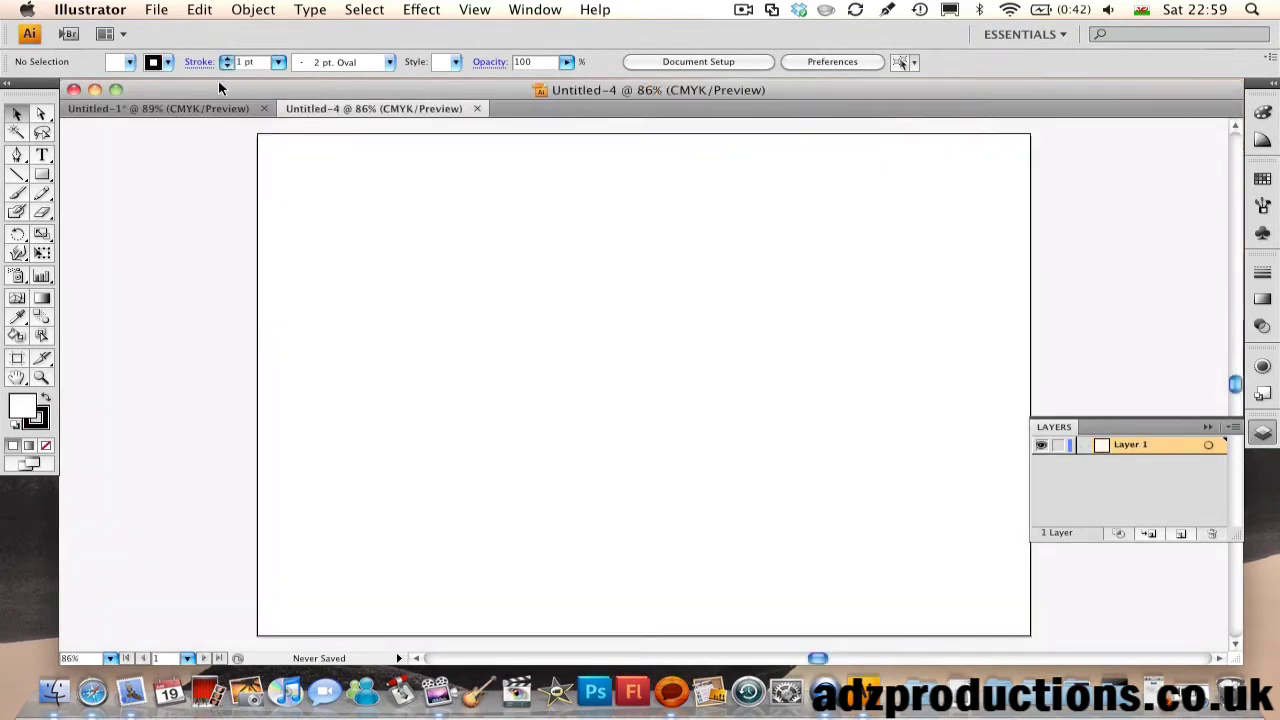
Step: Rename Layer 1 to 'background'
double_click(1126, 447)
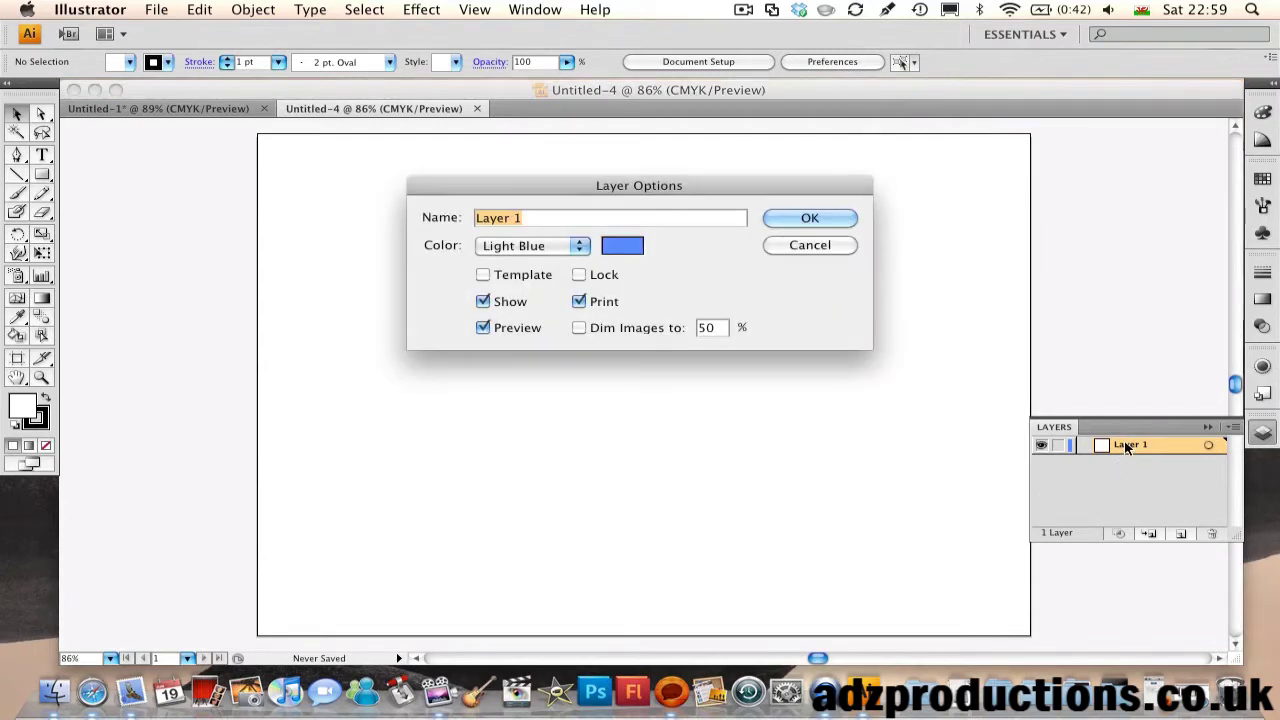
type("ba")
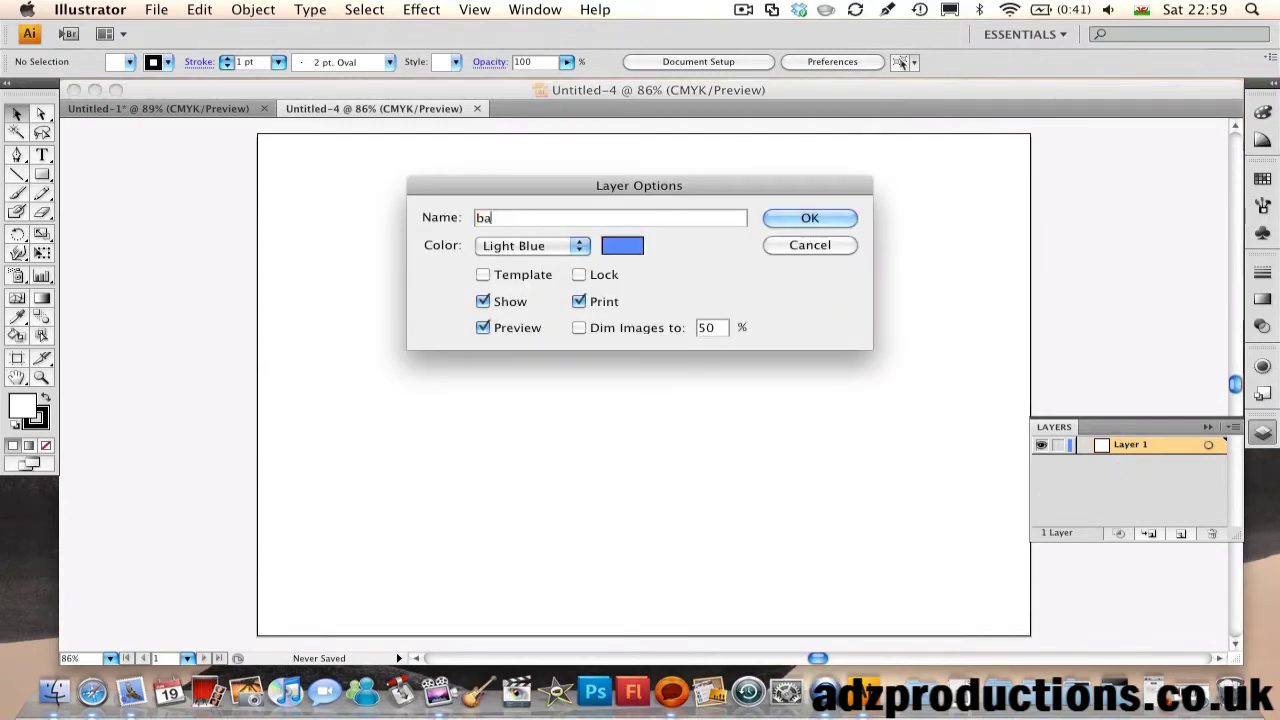
type("ckground")
key("Return")
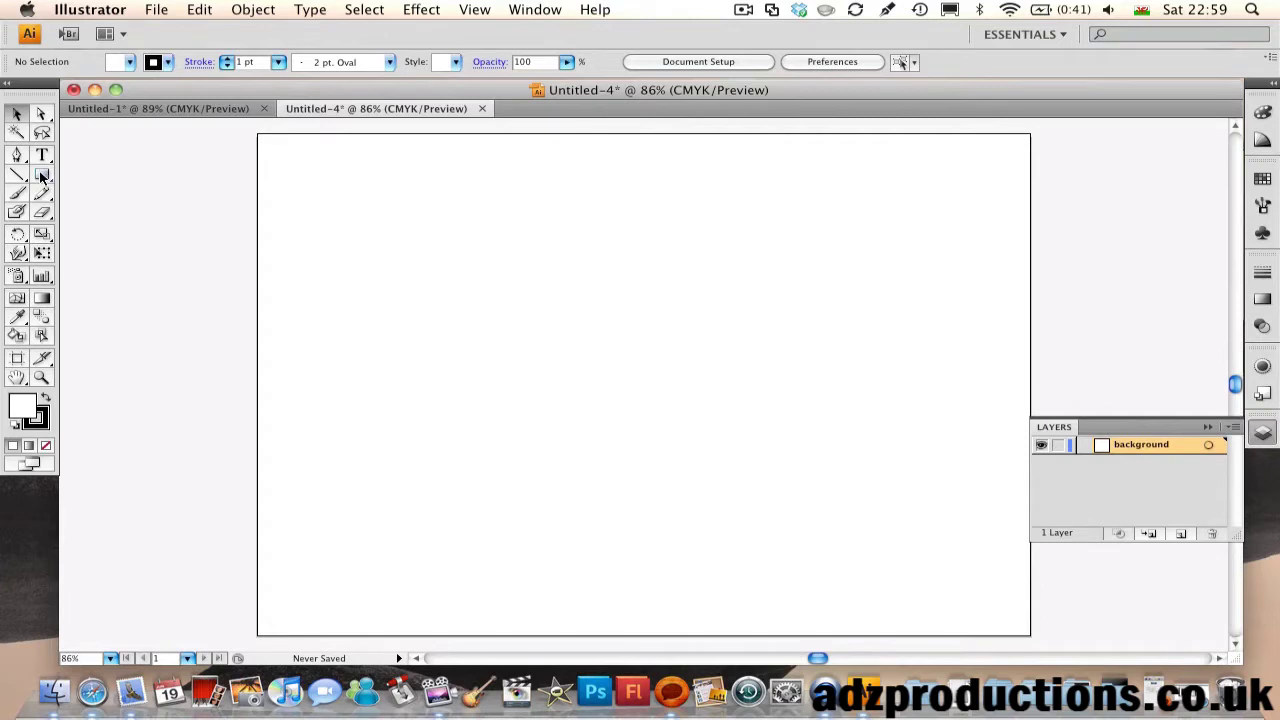
Step: Draw a rectangle with black fill and no stroke over the whole artboard
left_click_drag(42, 176, 82, 177)
left_click(130, 62)
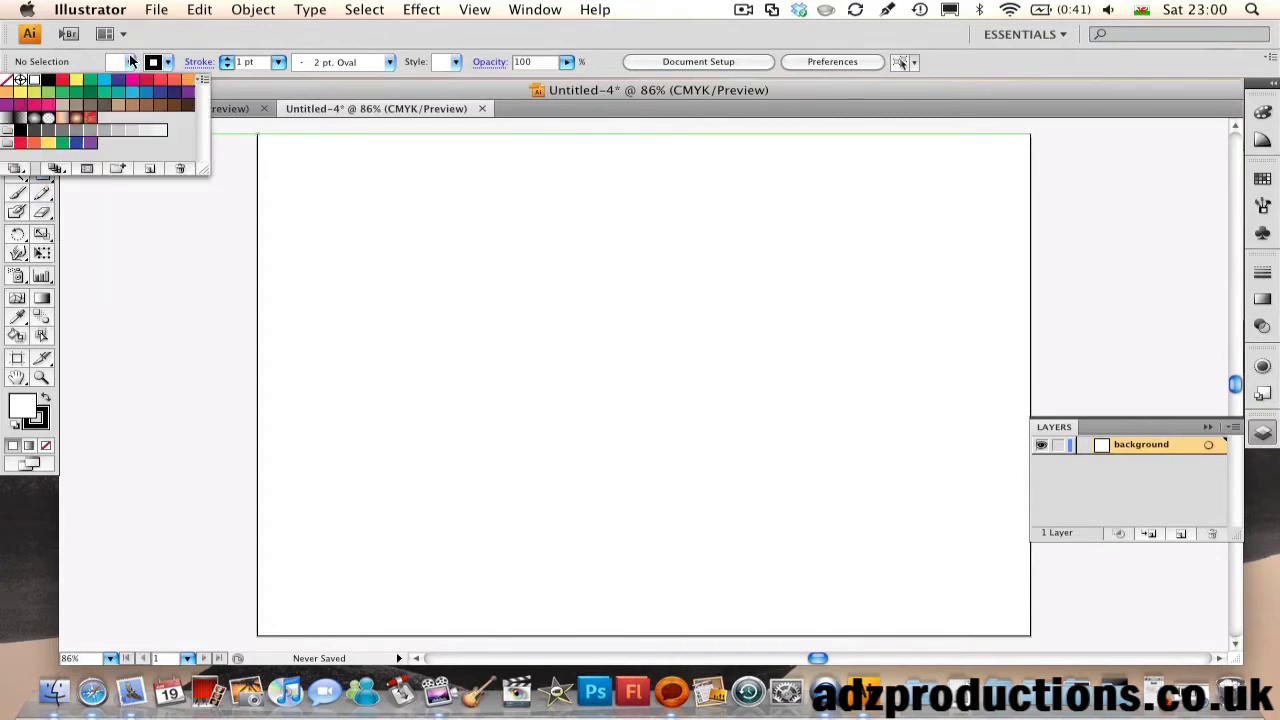
left_click(53, 83)
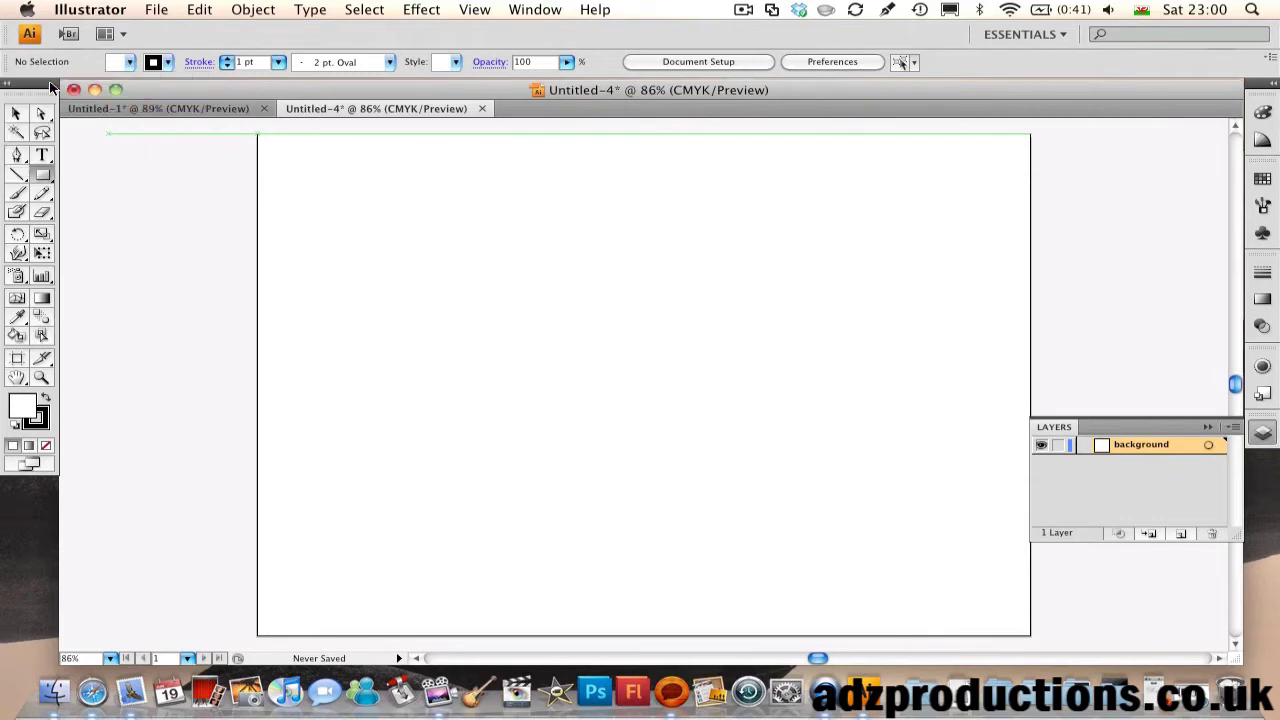
left_click(53, 80)
left_click(130, 62)
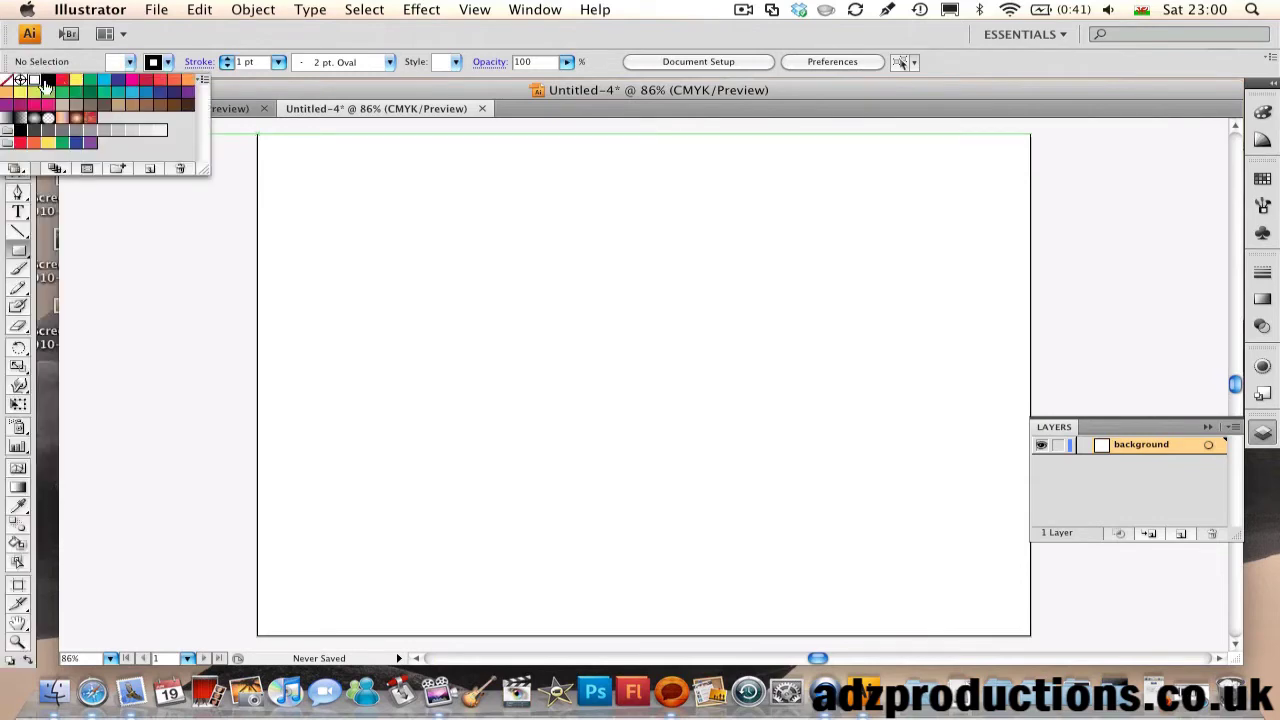
left_click(45, 84)
left_click(167, 65)
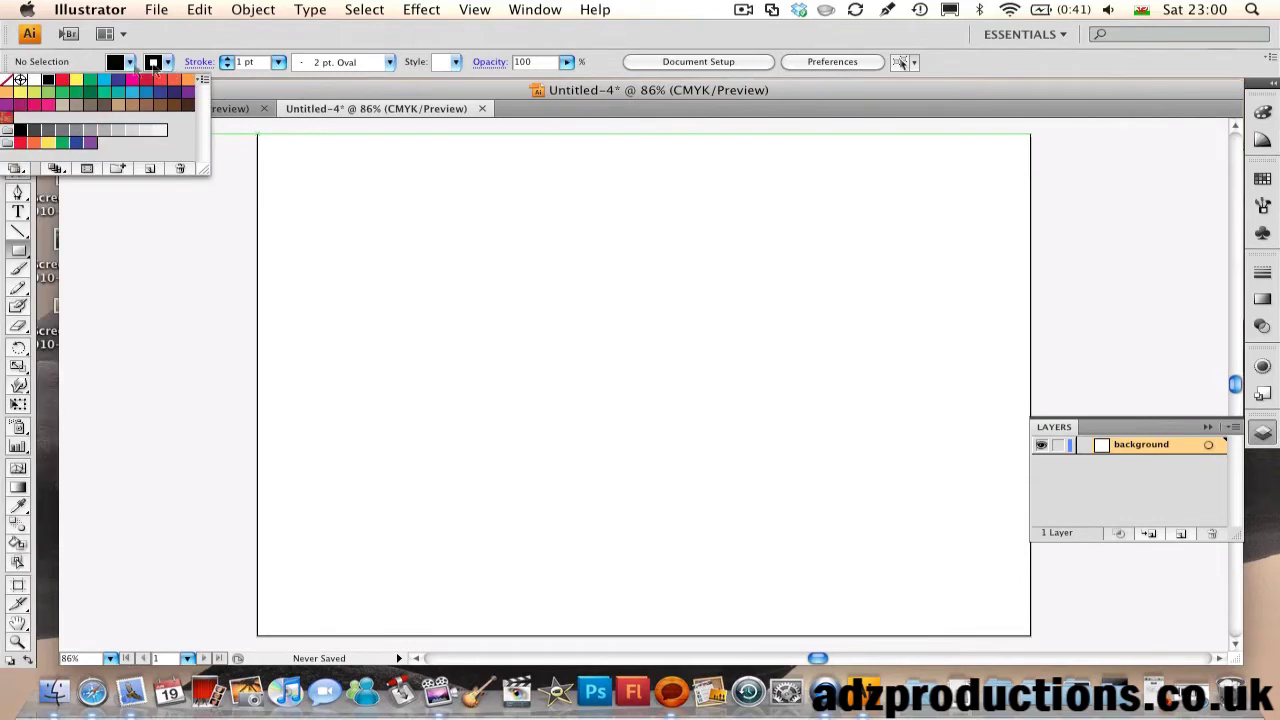
left_click(7, 81)
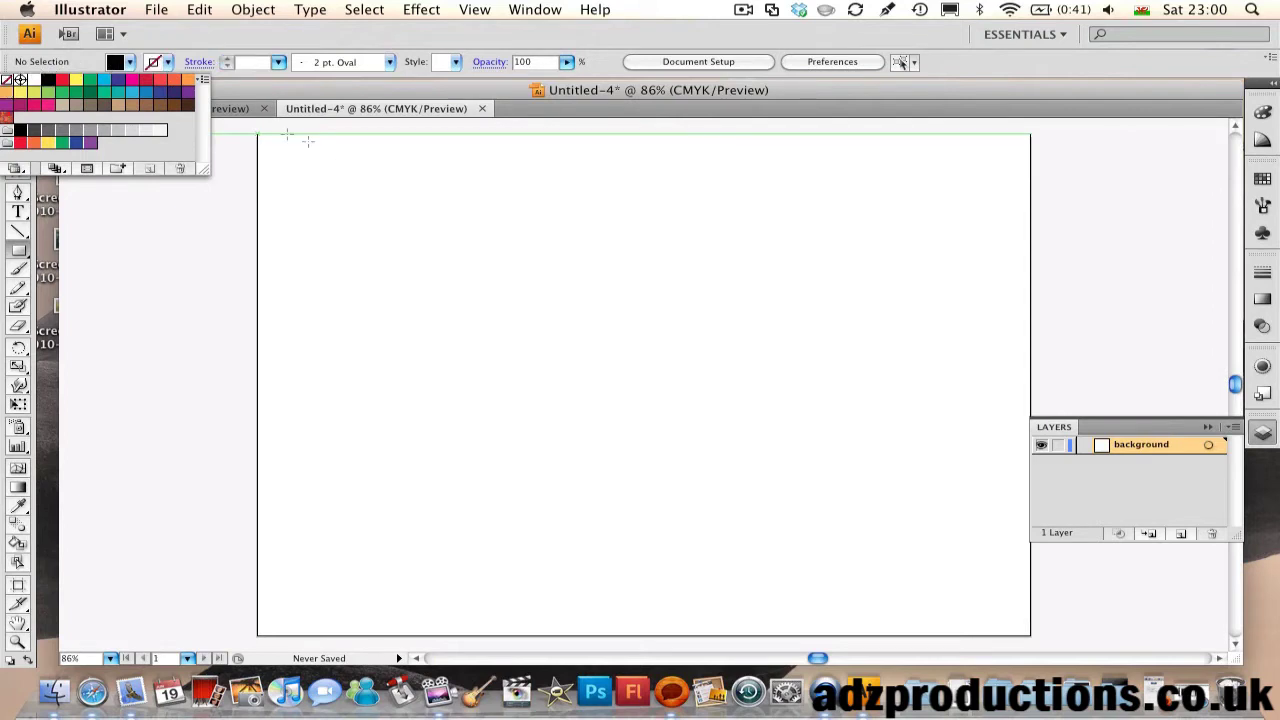
left_click(256, 134)
left_click_drag(257, 134, 1032, 530)
scroll(1020, 500, "up", 2)
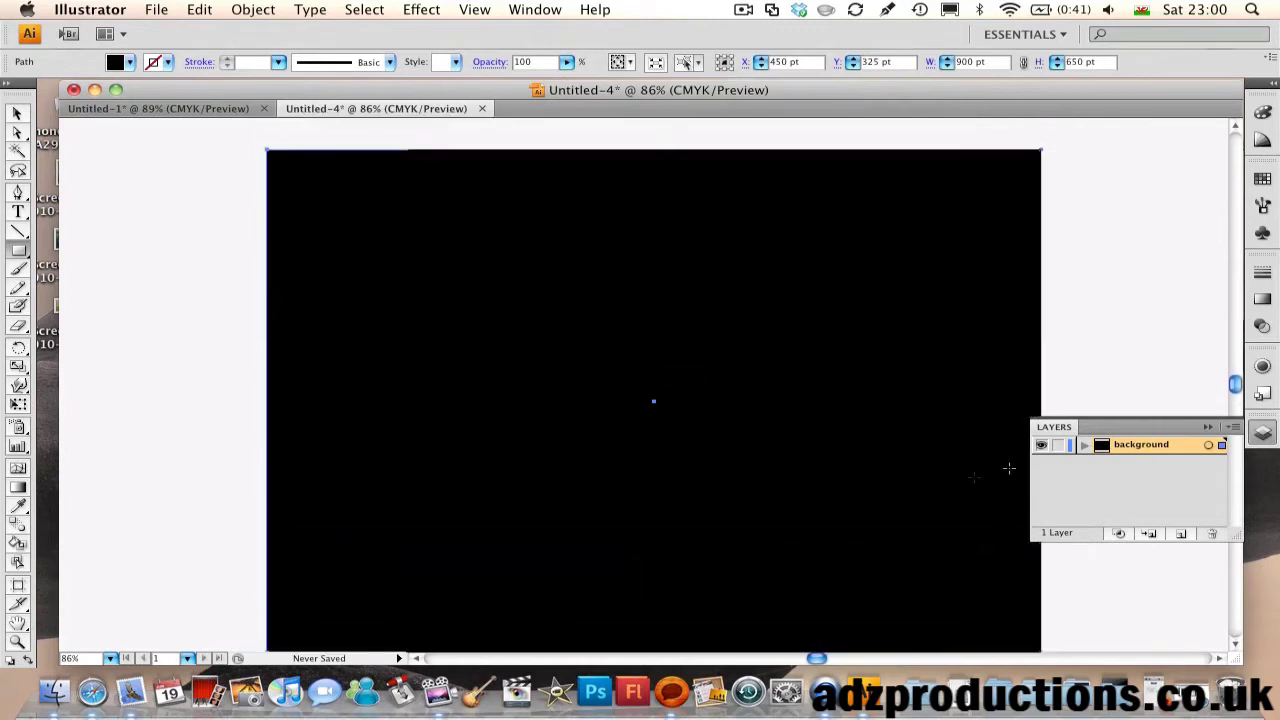
Step: Lock the background layer
left_click(1058, 447)
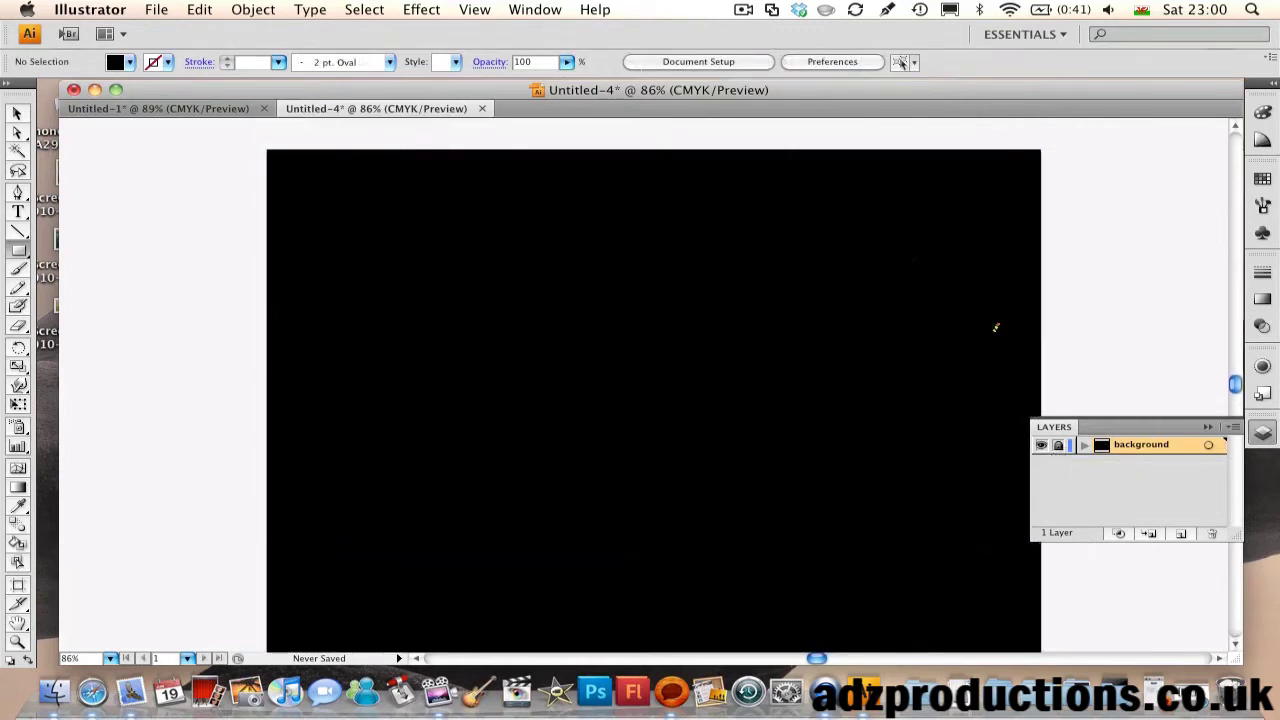
left_click(1208, 428)
left_click(1262, 432)
Step: Add a new layer named 'lines' above the background layer
left_click(1228, 430)
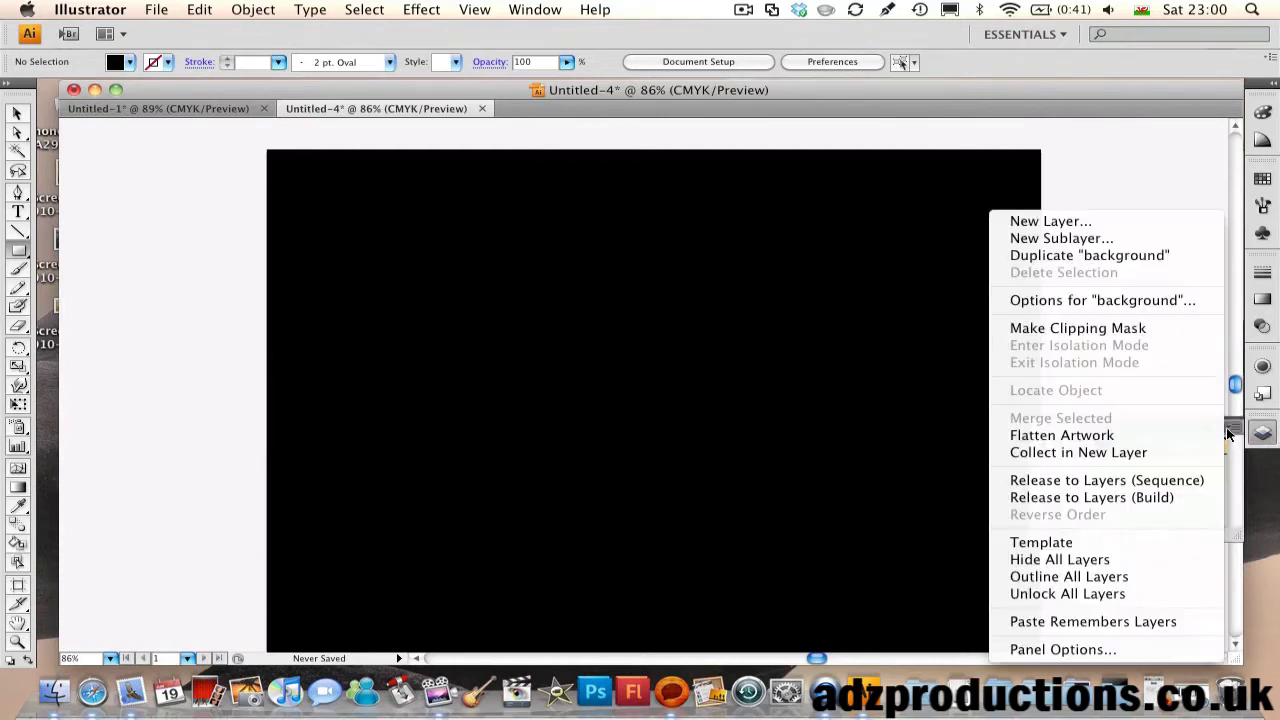
left_click(1080, 220)
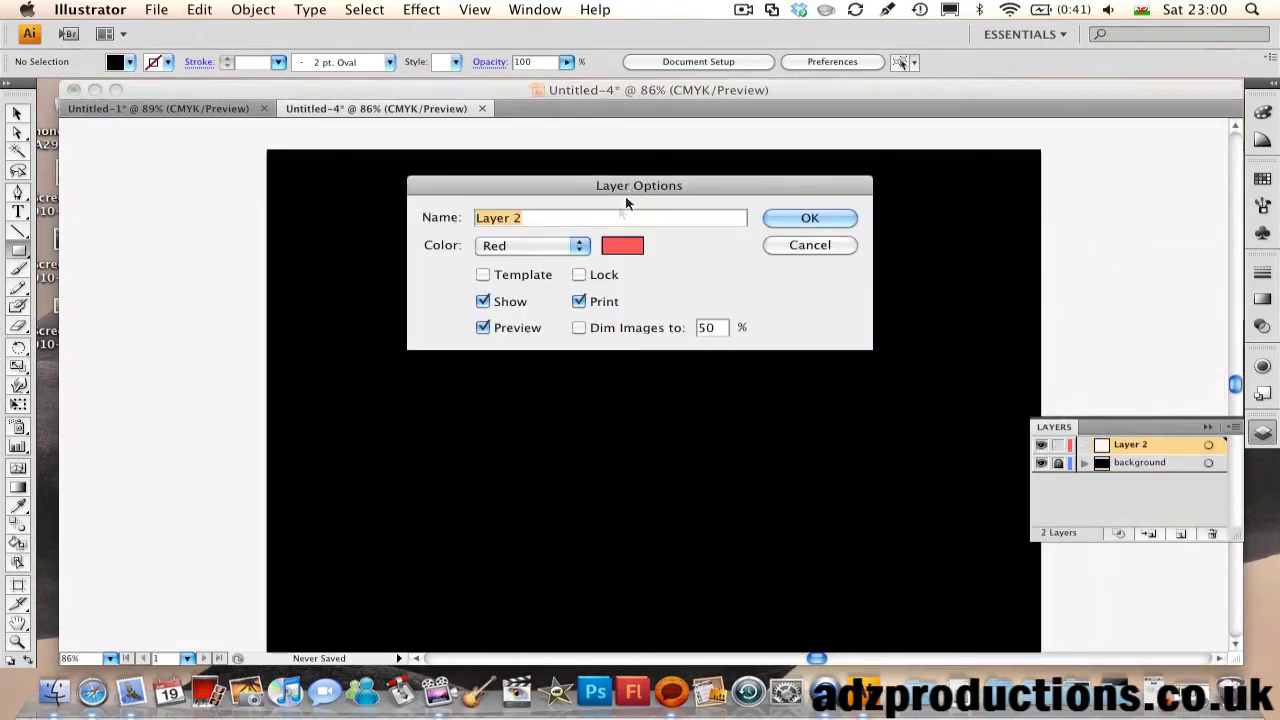
type("lines")
left_click(784, 222)
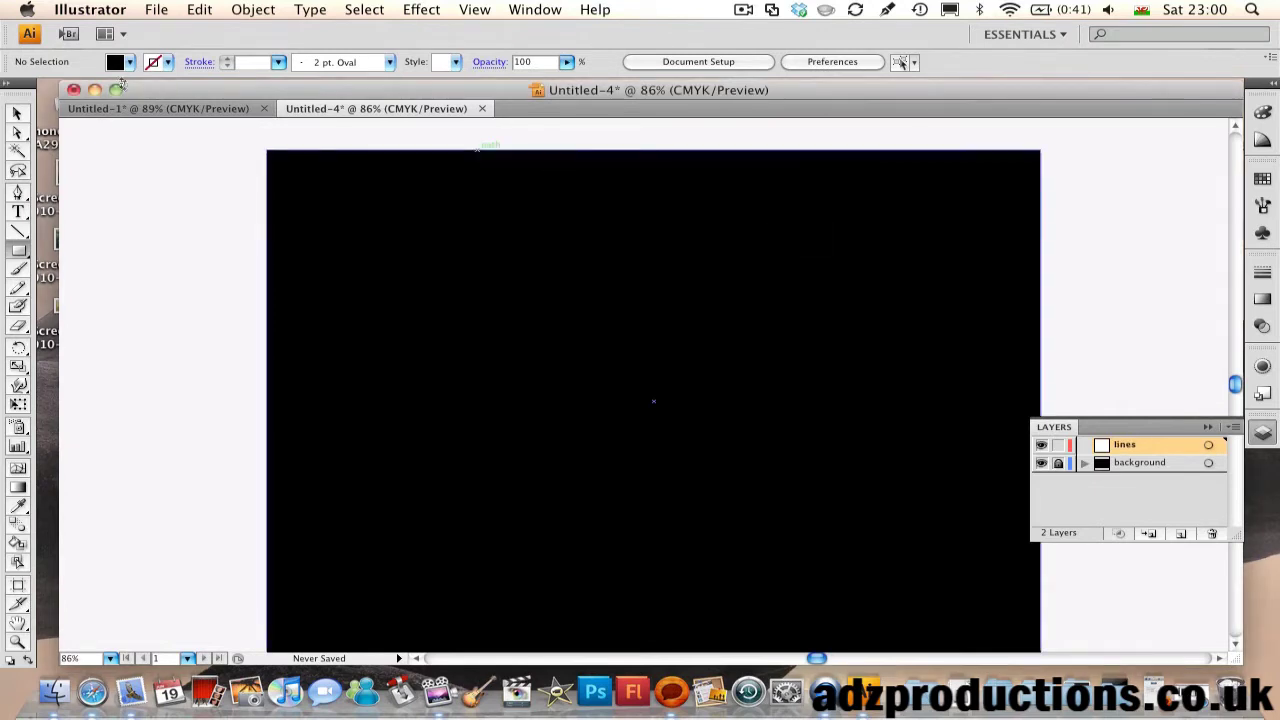
Step: Set the path style to no fill with a white 1 pt stroke
left_click(19, 195)
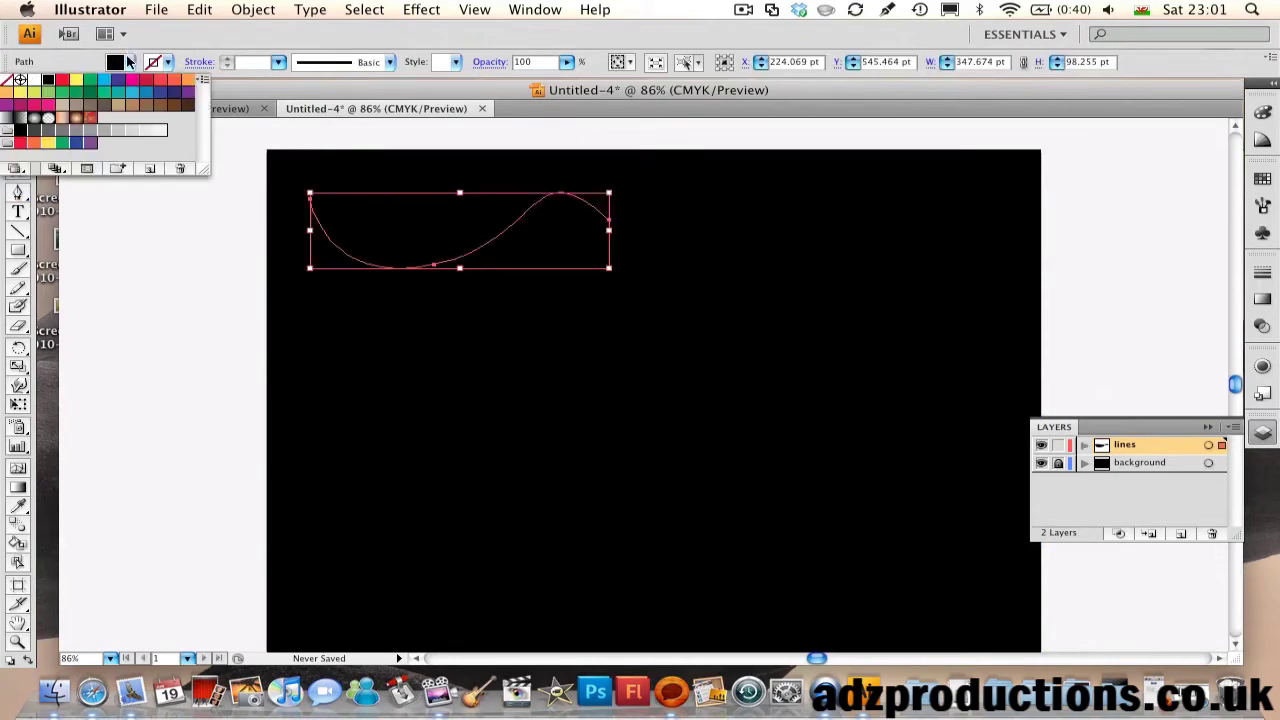
left_click(7, 80)
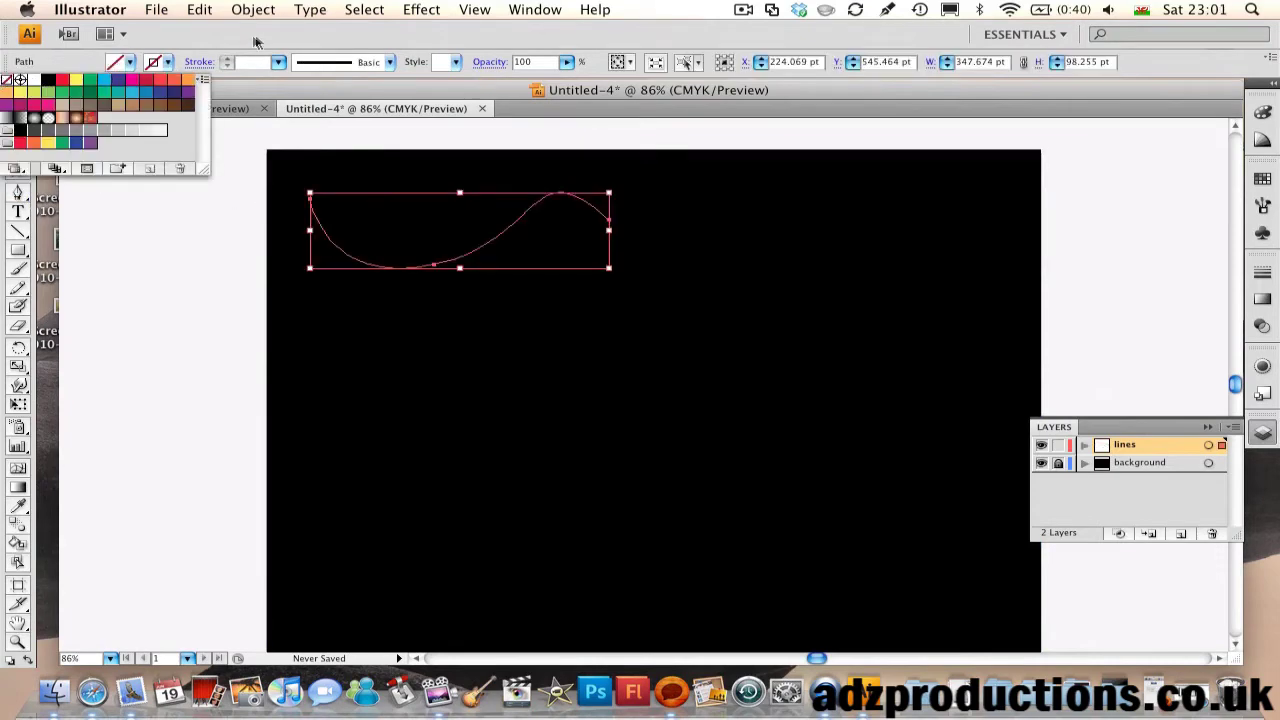
left_click(33, 80)
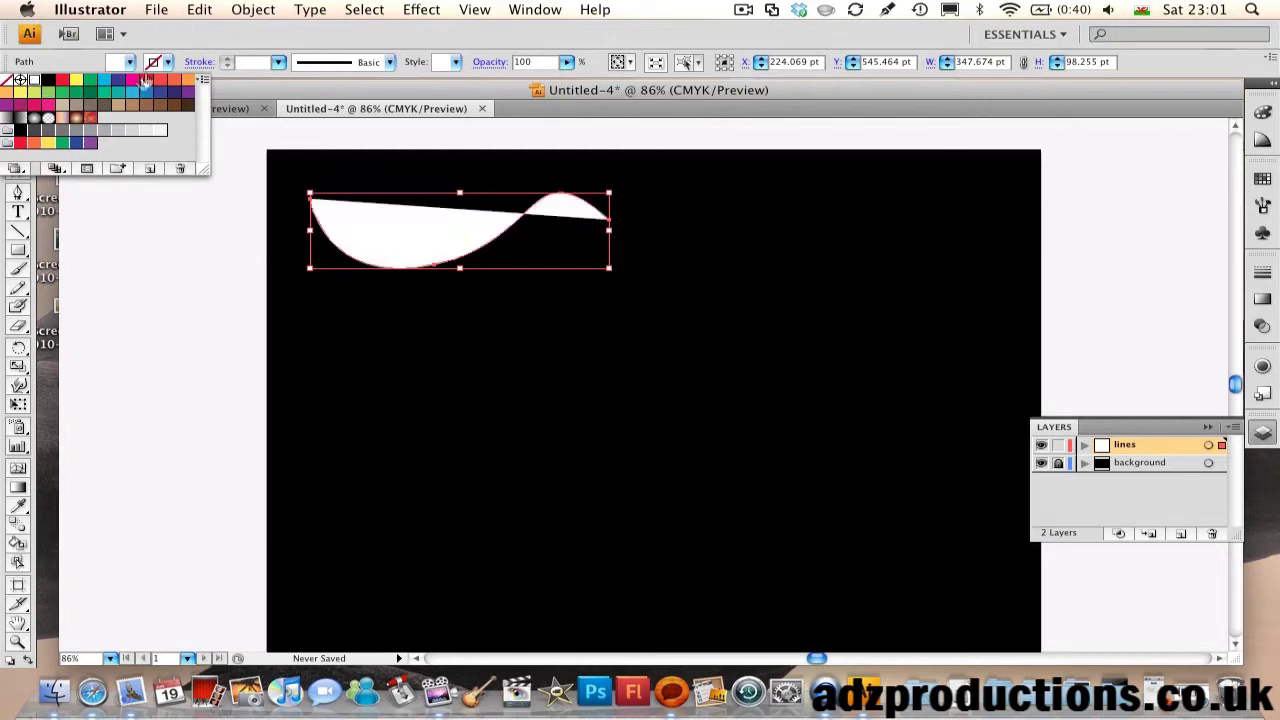
left_click(7, 80)
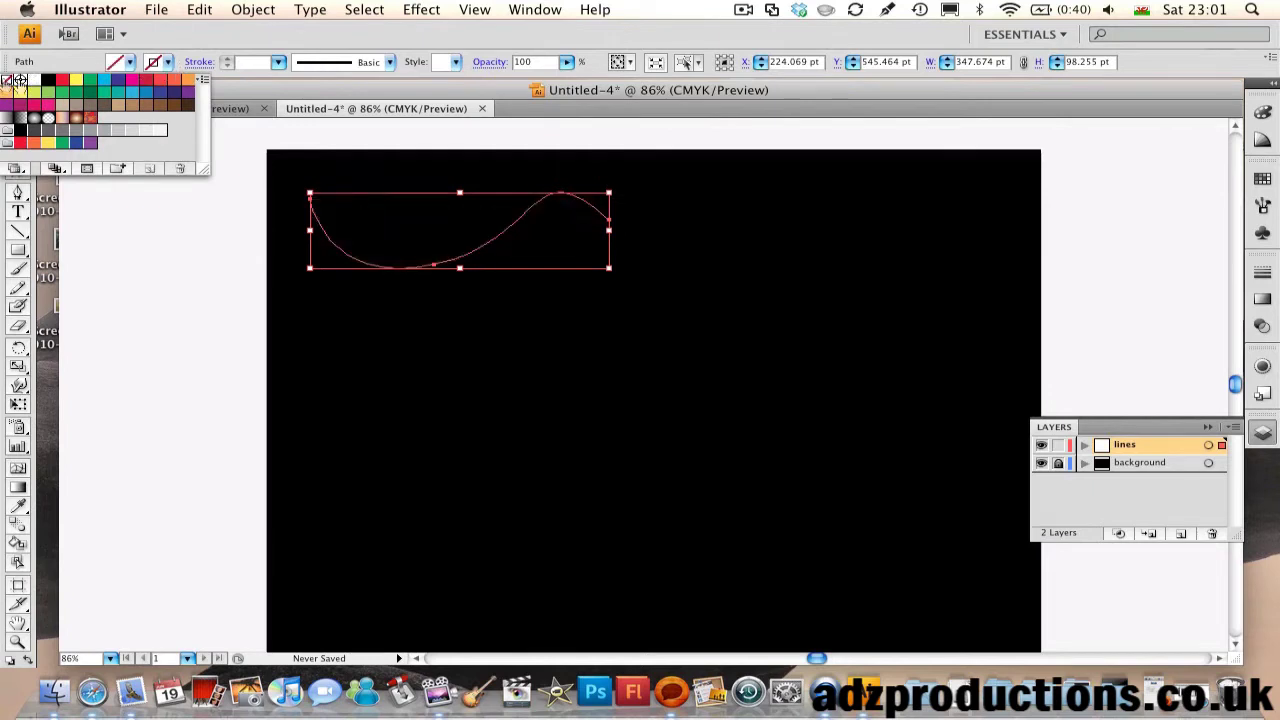
left_click(166, 62)
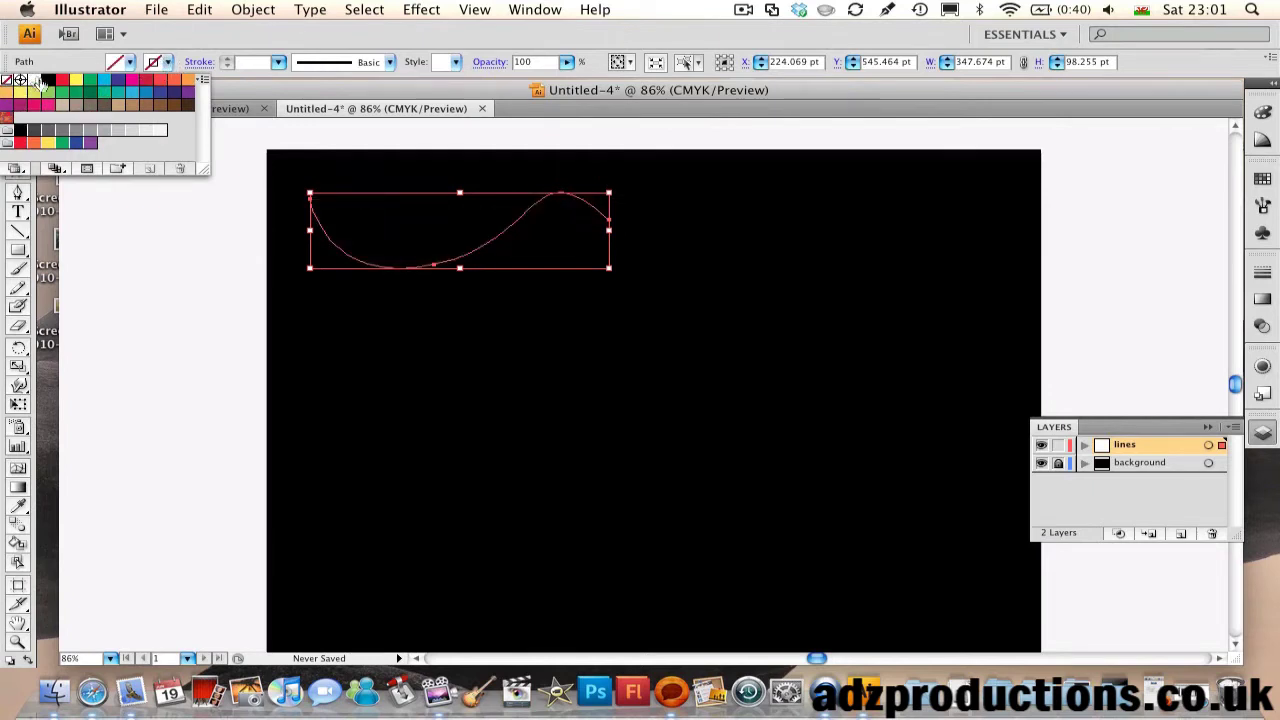
left_click(37, 82)
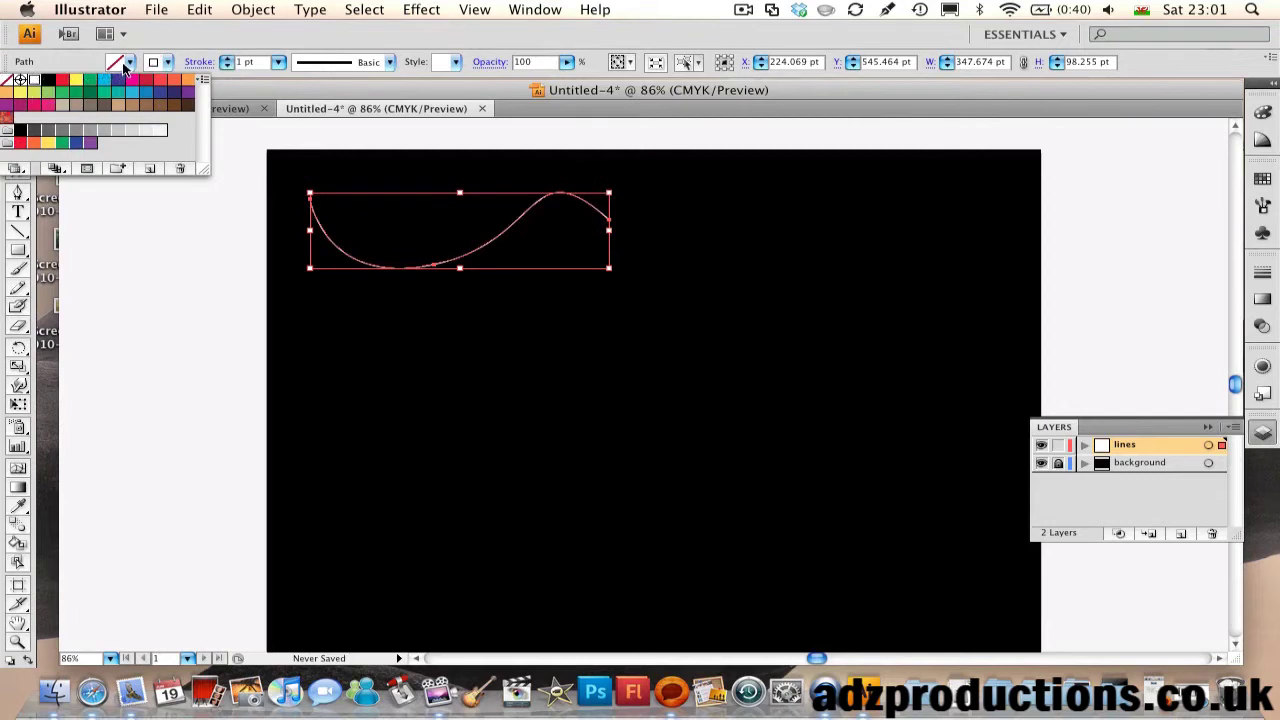
left_click(167, 63)
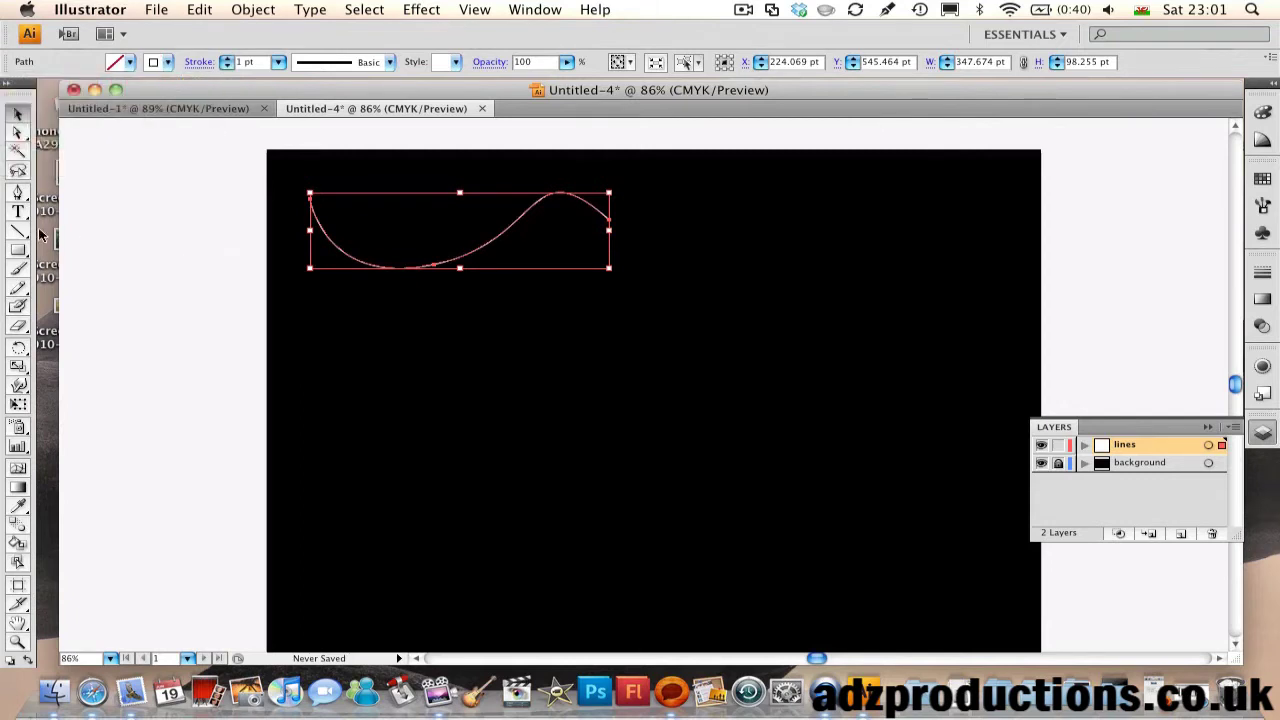
left_click(297, 229)
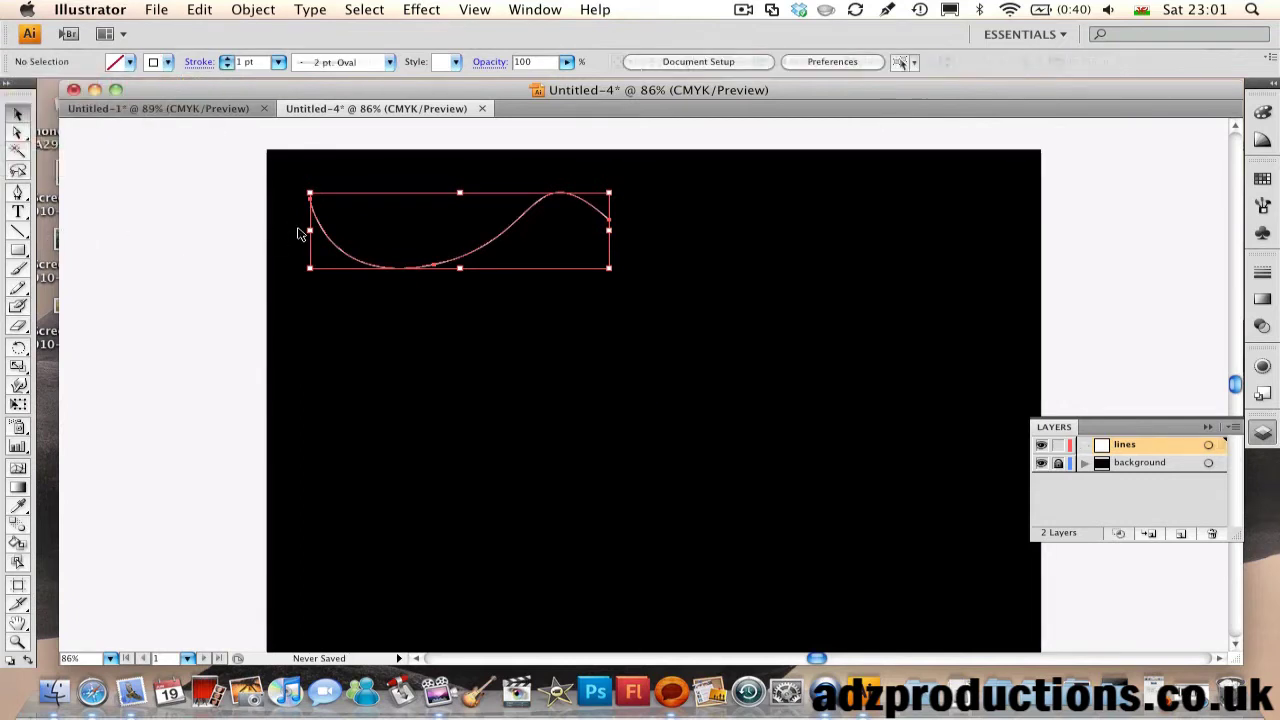
Step: Draw a four-anchor wavy Pen curve across the upper artboard, then select it
left_click(15, 191)
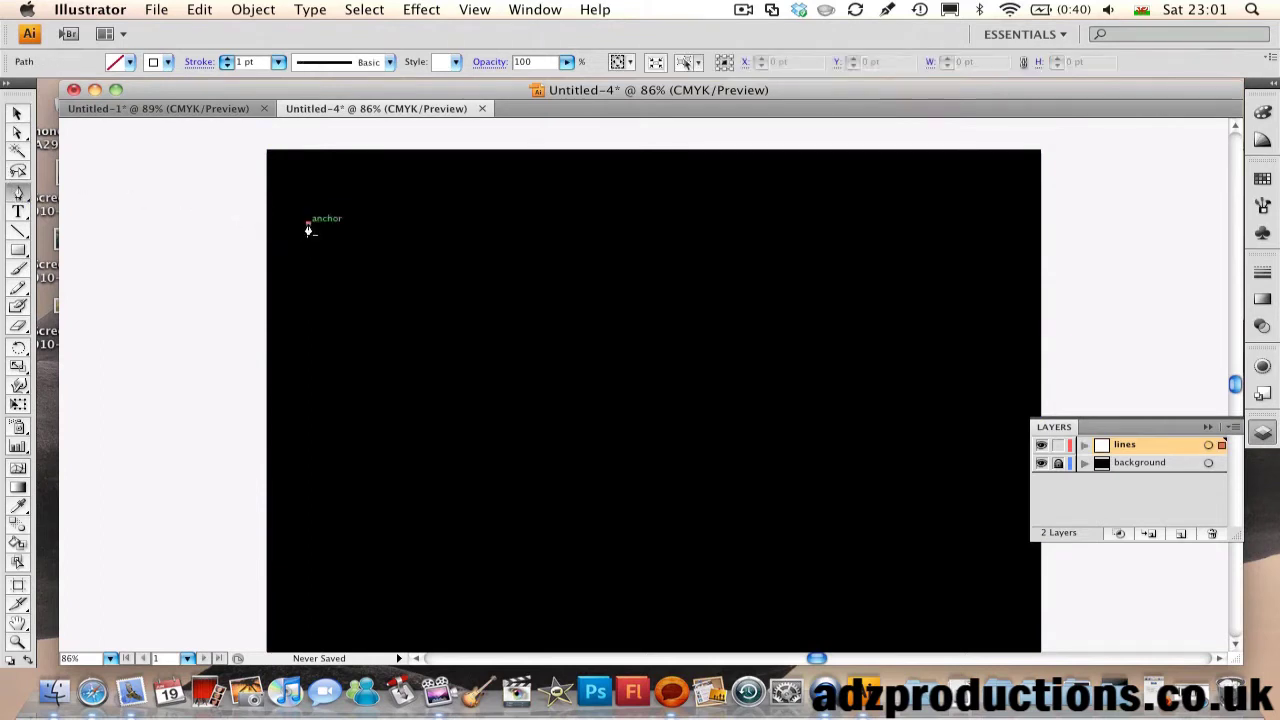
left_click_drag(308, 224, 548, 280)
mouse_move(646, 236)
left_mouse_down()
mouse_move(670, 226)
mouse_move(651, 213)
left_mouse_up()
left_click_drag(800, 243, 820, 318)
left_click_drag(932, 260, 906, 232)
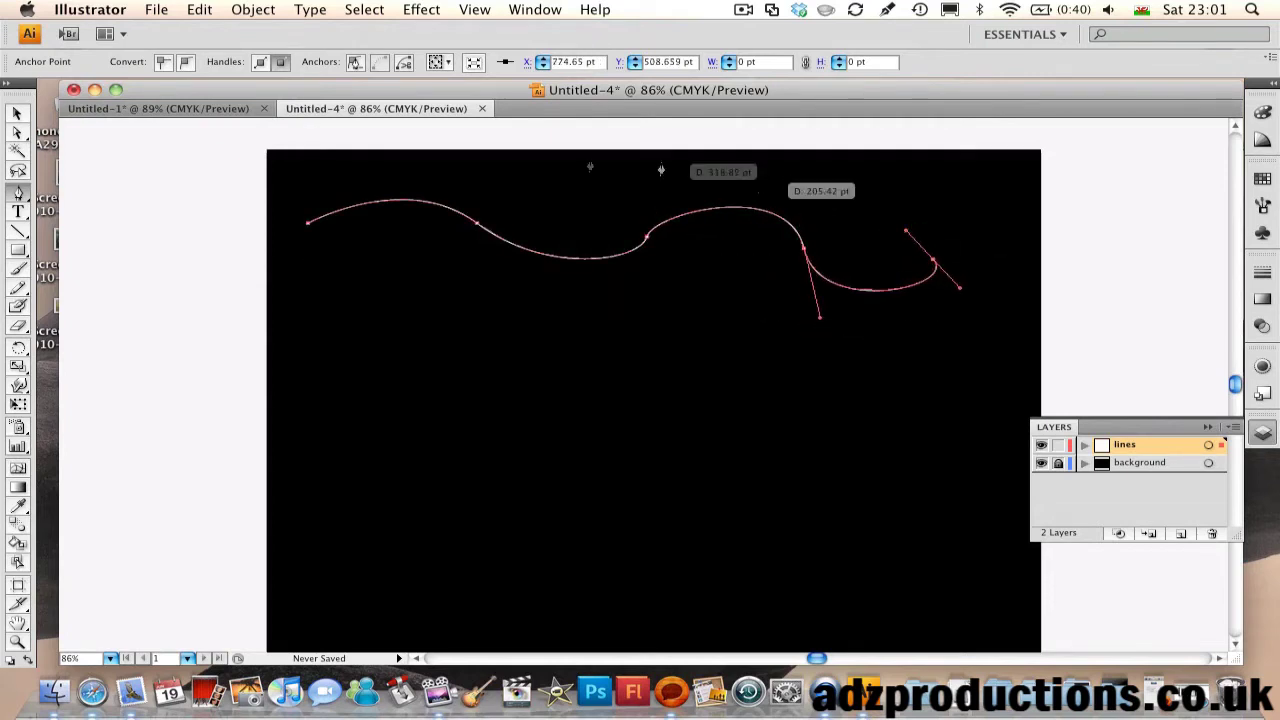
left_click(18, 113)
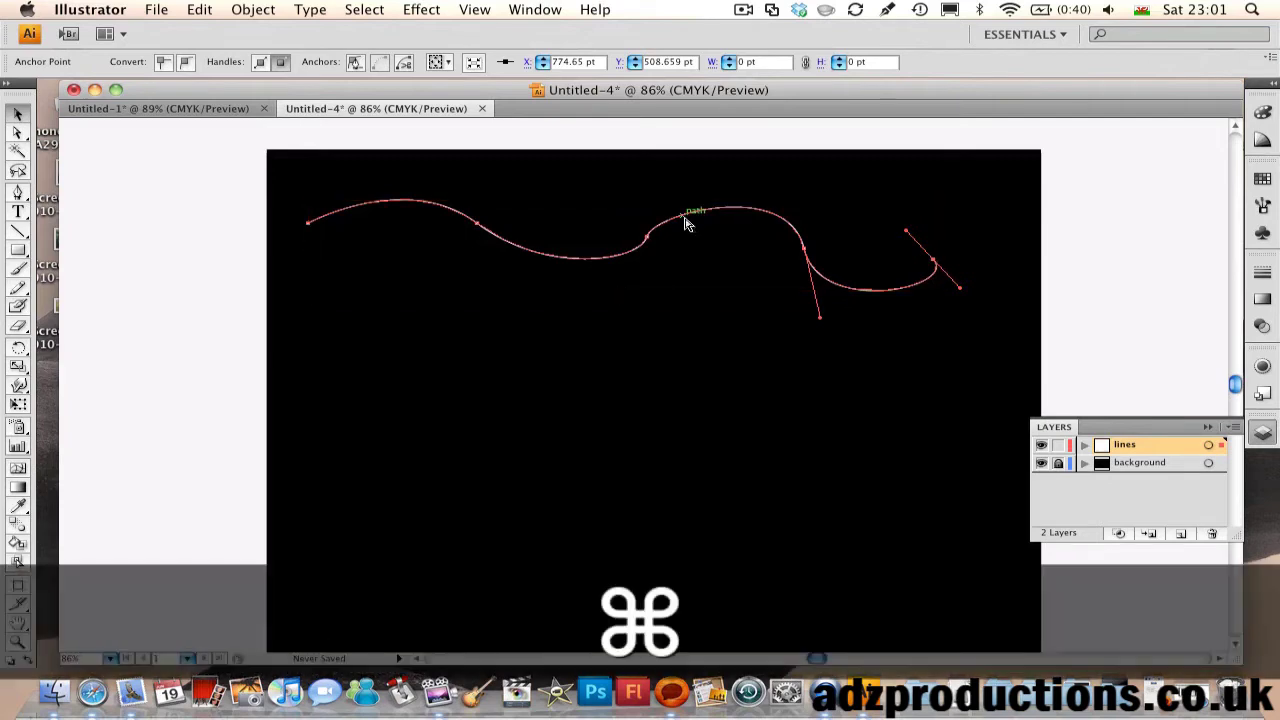
Step: Copy and paste the wavy path so a duplicate sits below the original
key("super+c")
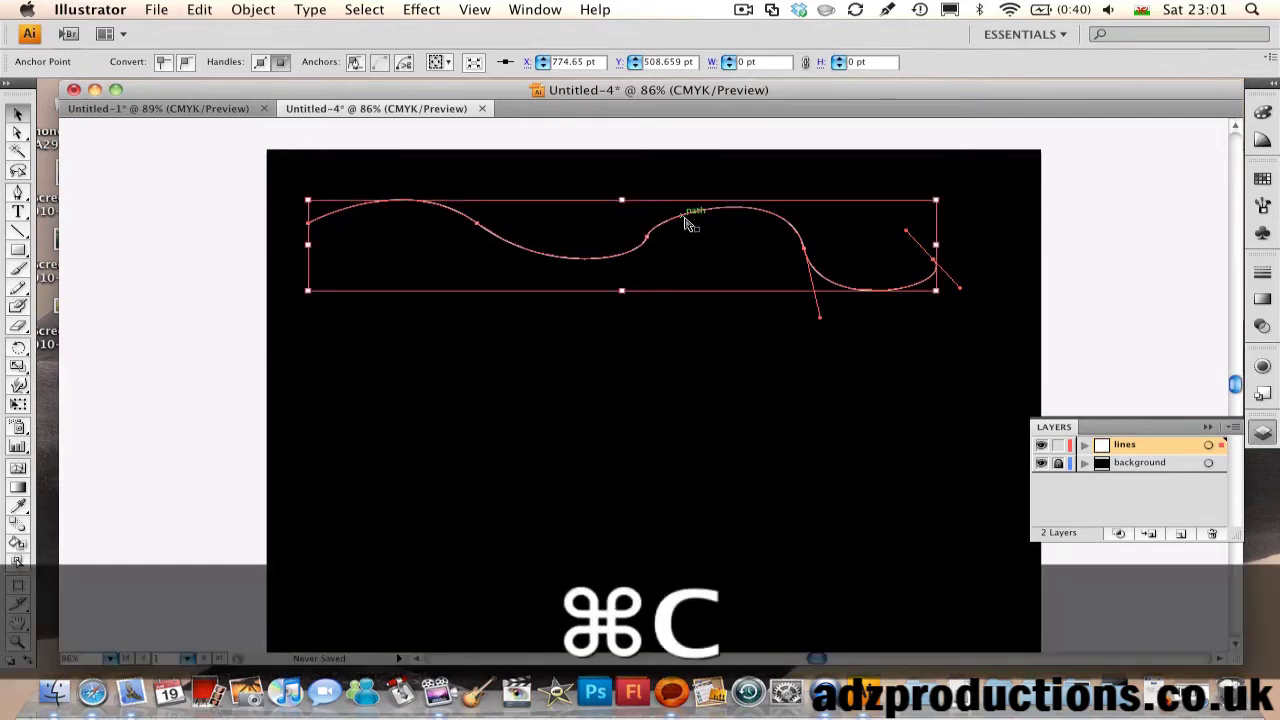
key("super+v")
key("Delete")
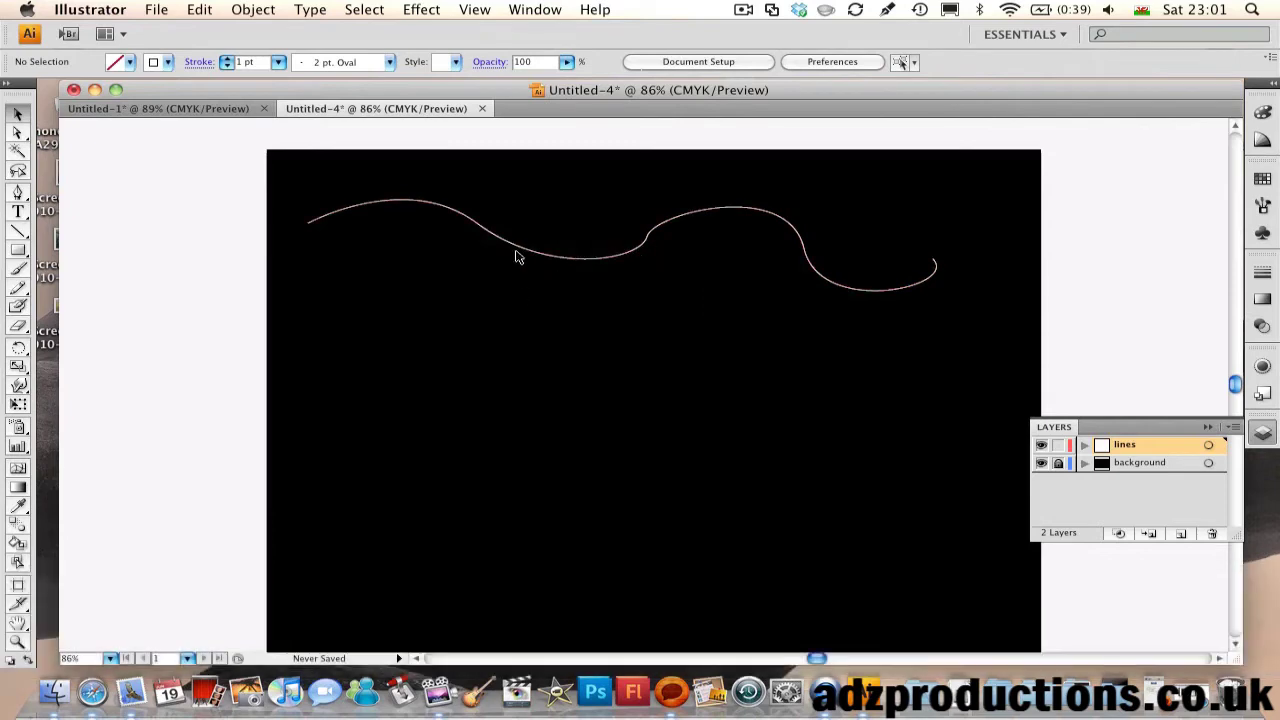
left_click(517, 253)
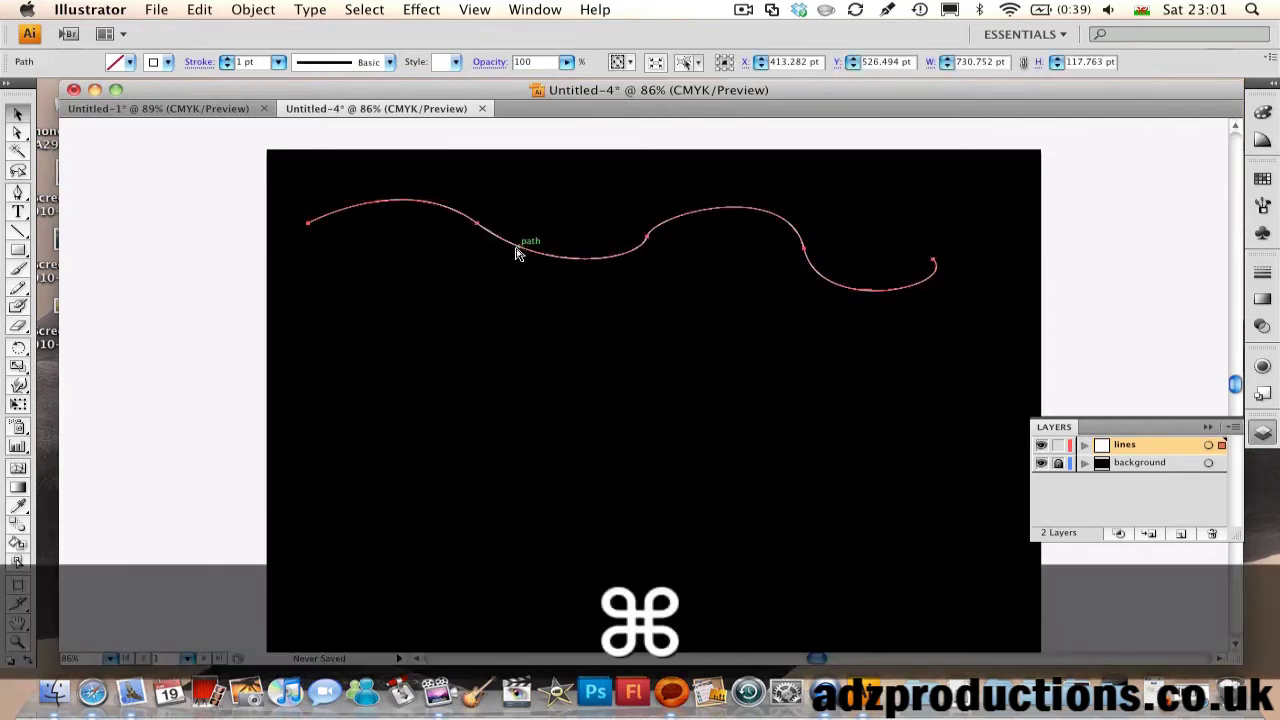
key("super+c")
key("super+v")
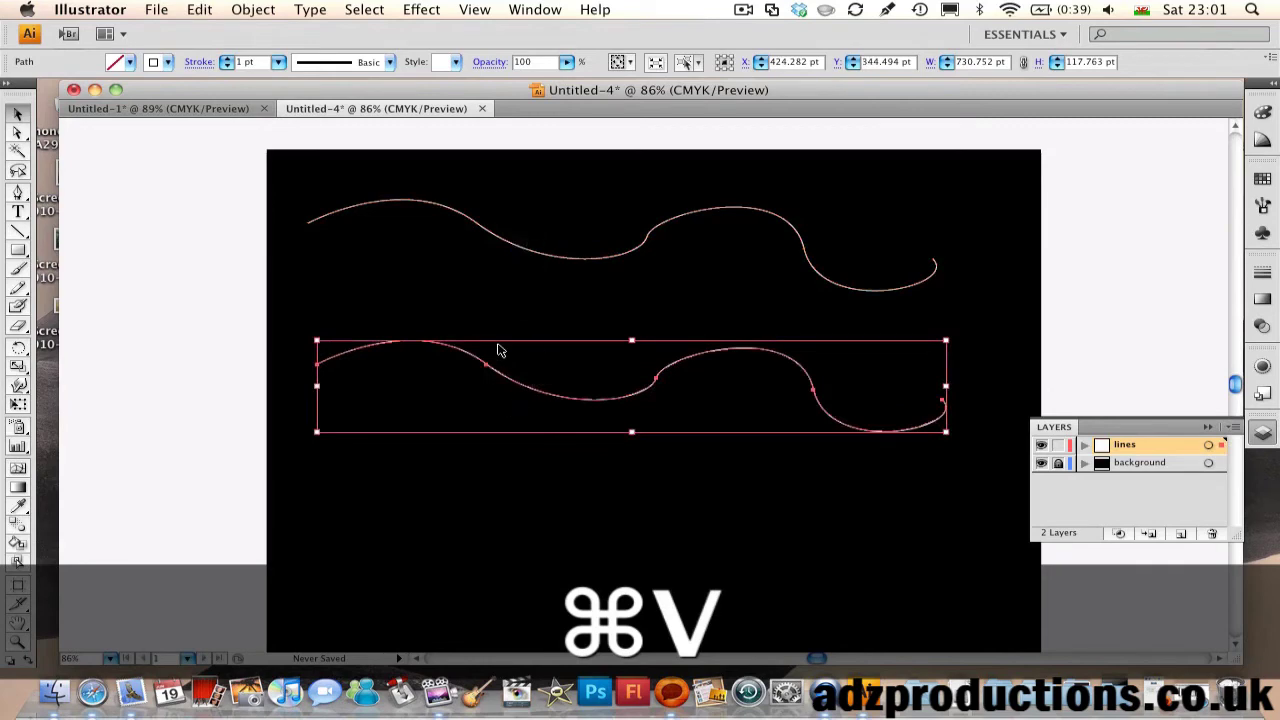
key("shift")
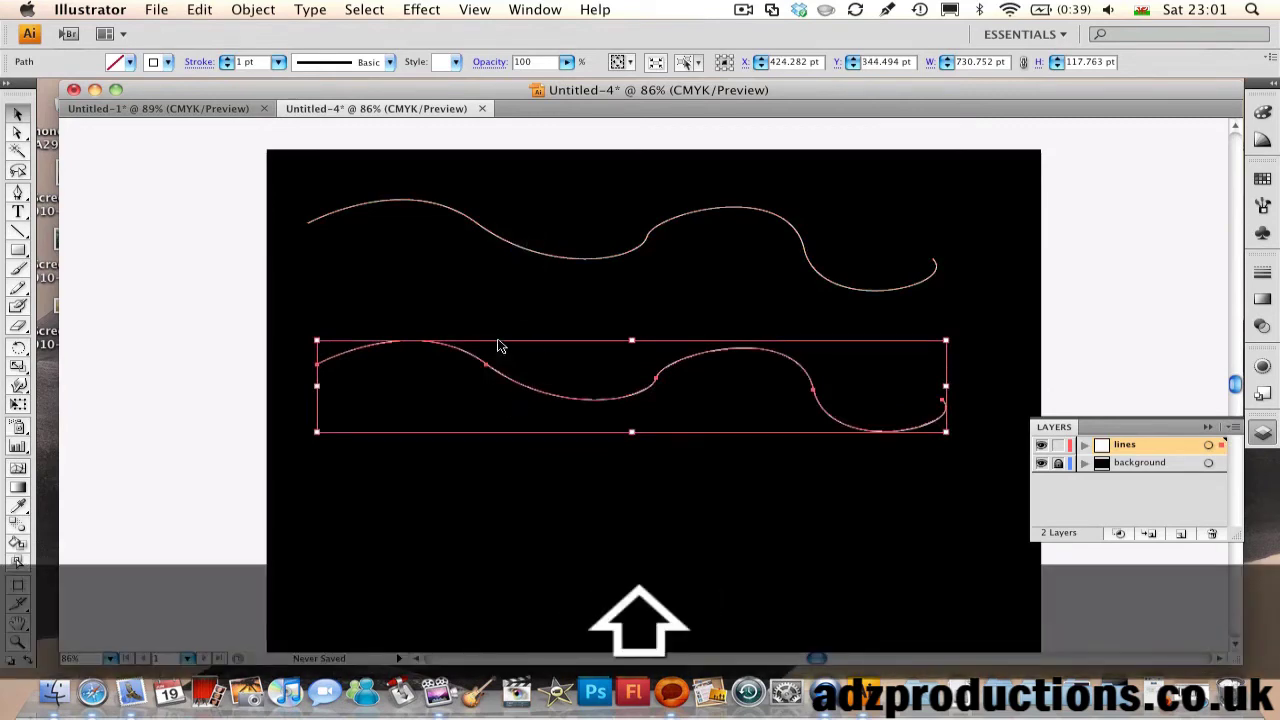
Step: Move the copied wave up over the original and tilt it slightly
left_click(495, 337, "shift")
left_click(450, 347)
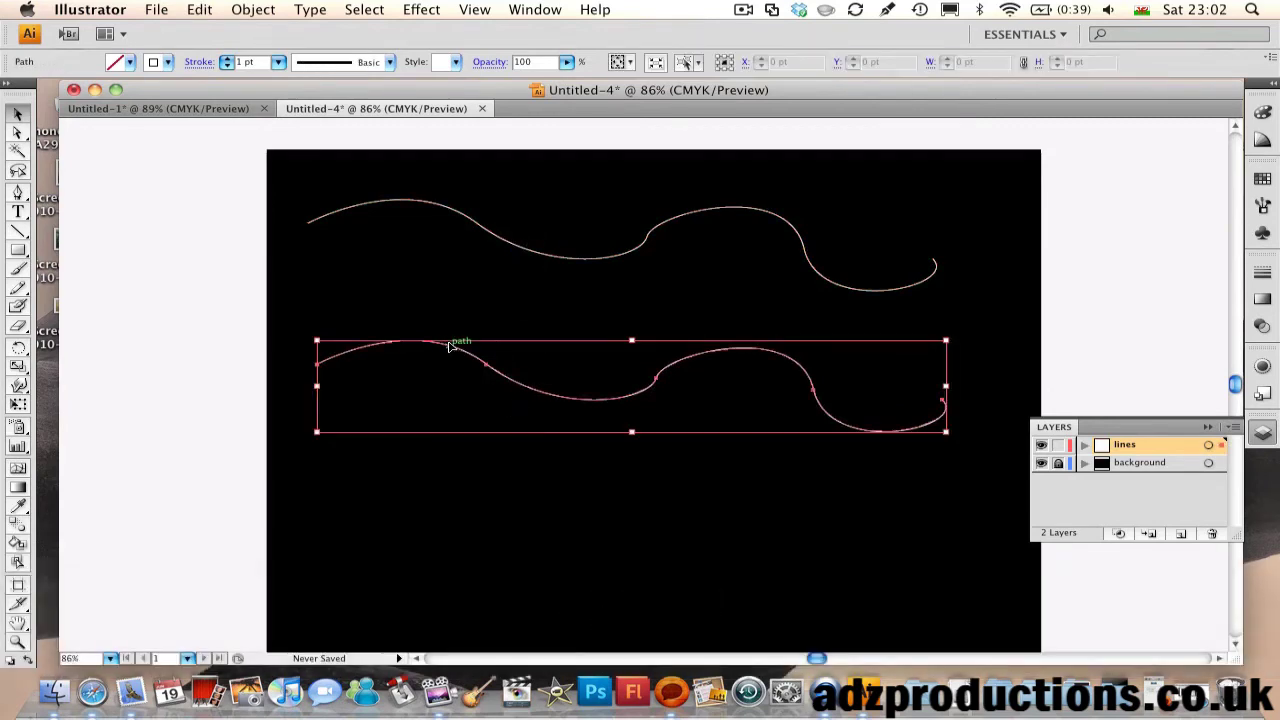
left_click(437, 342, "shift")
left_click_drag(436, 343, 380, 216)
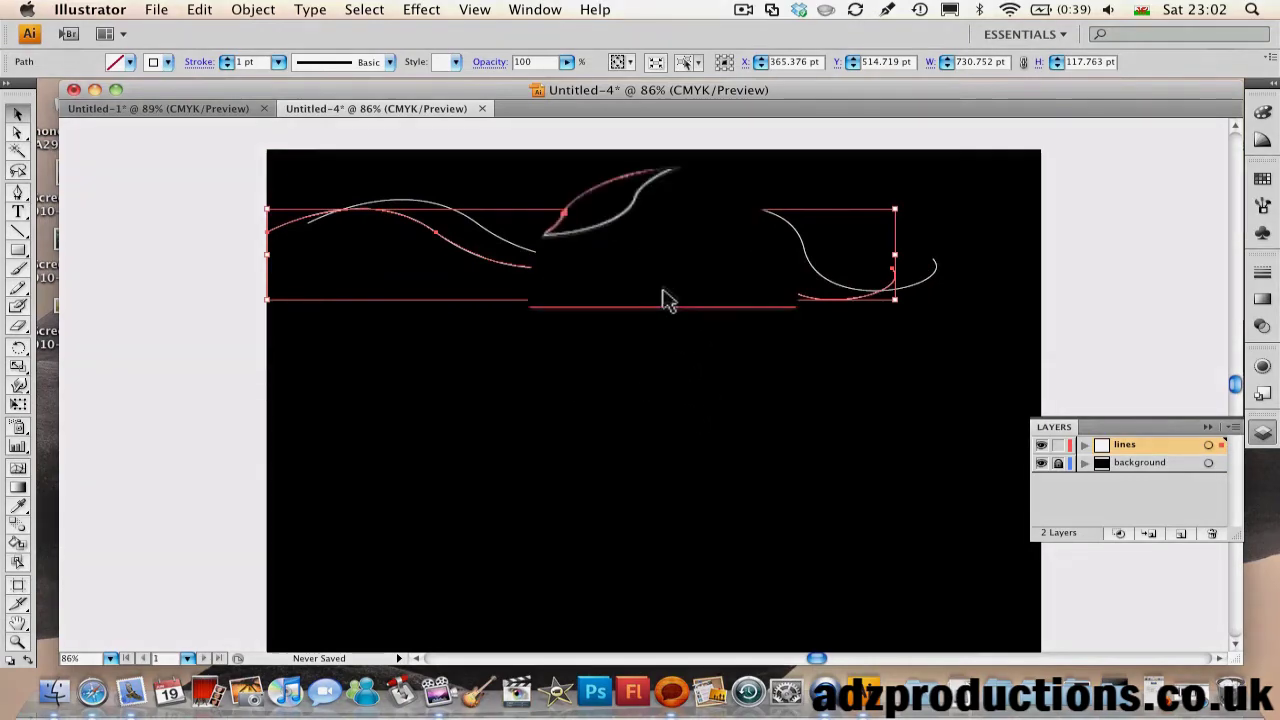
left_click_drag(268, 209, 478, 222)
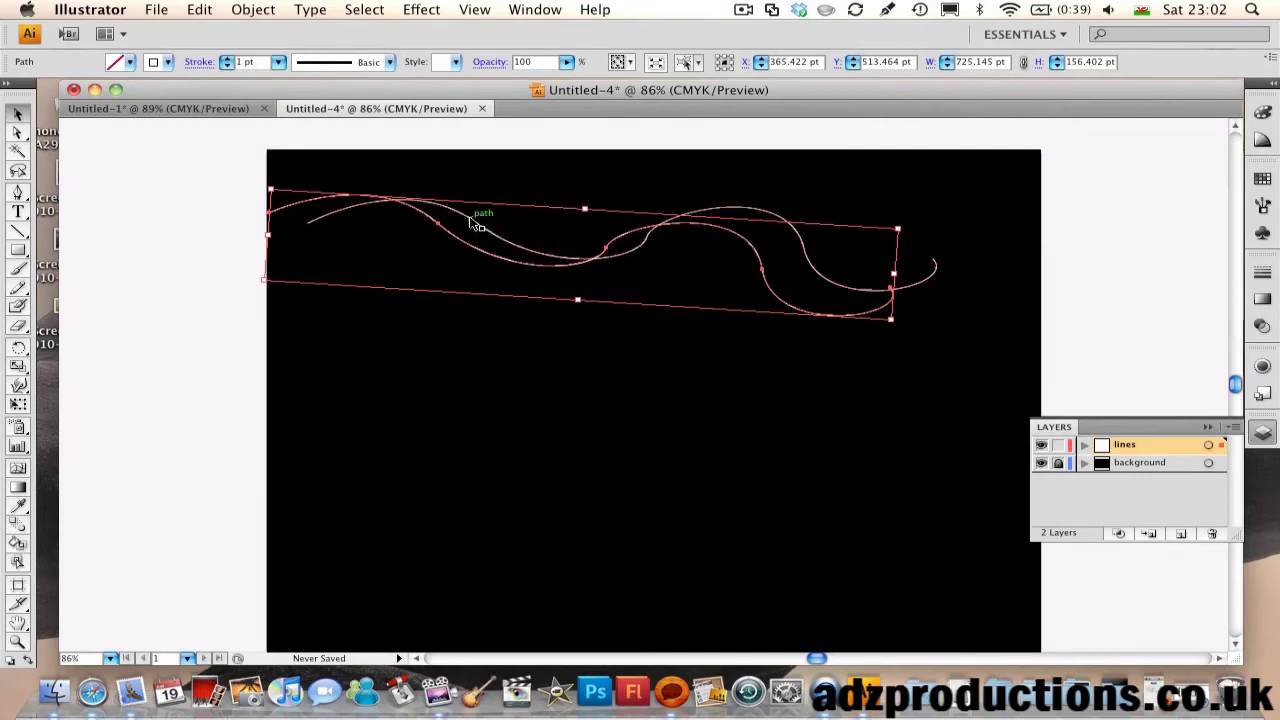
Step: Nudge the copy rightward and slightly up so it runs alongside the original
key("Right")
key("Right")
key("Right")
key("Right")
key("Right")
key("Right")
key("Right")
key("Right")
key("Right")
key("Right")
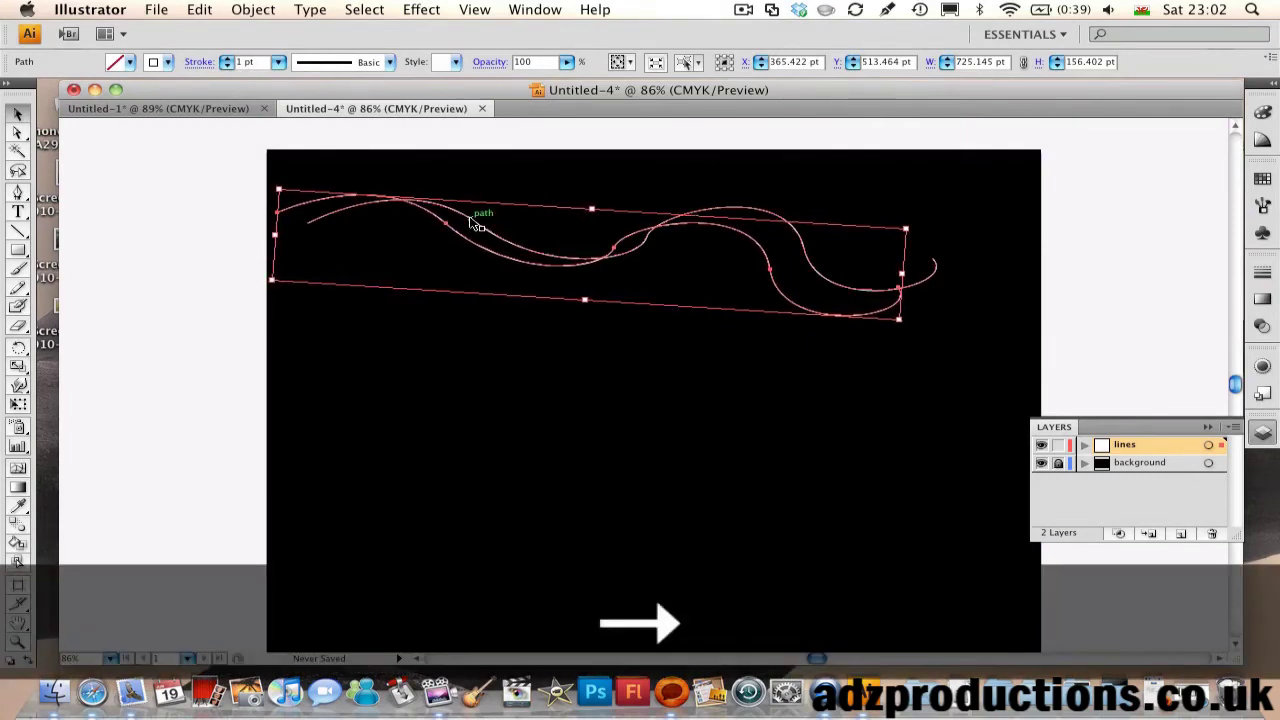
key("Up")
key("Up")
key("Up")
key("Up")
key("Up")
key("Up")
key("Right")
key("Right")
key("Right")
key("Right")
key("Right")
key("Right")
key("Right")
key("Right")
key("Right")
key("Right")
key("Right")
key("Right")
key("Right")
key("Right")
key("Right")
key("Right")
key("Right")
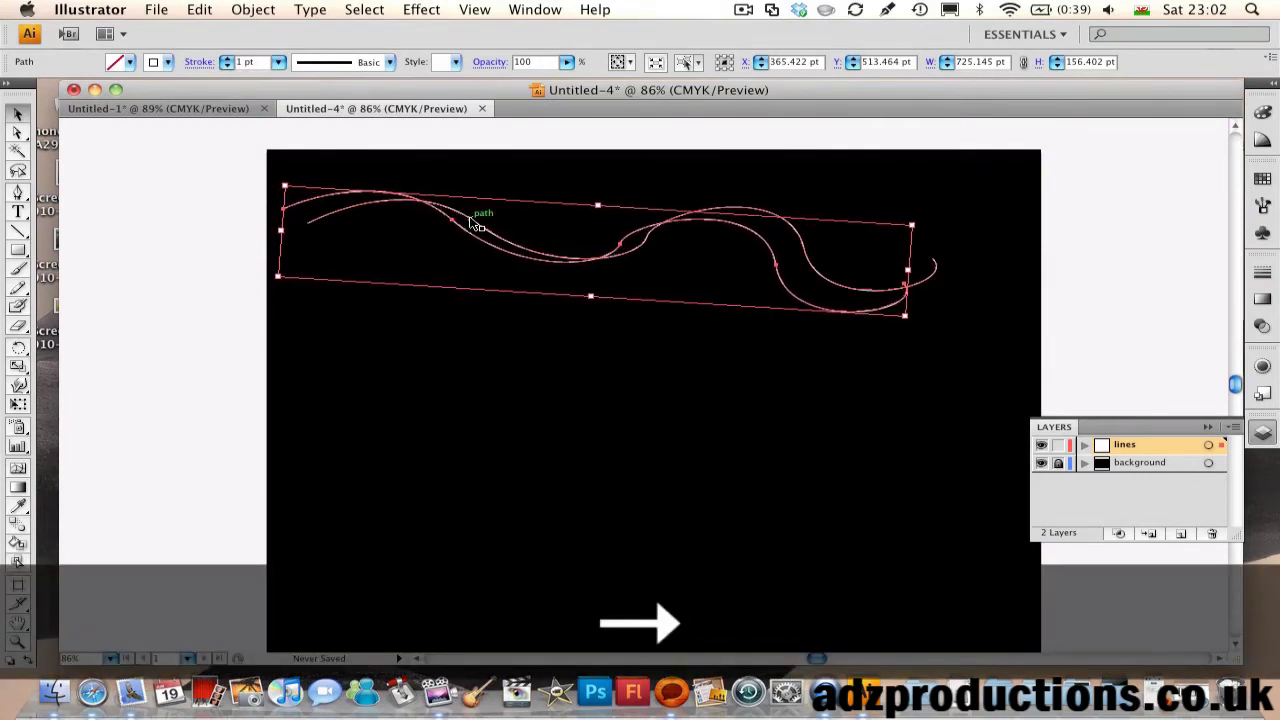
key("Right")
key("Right")
key("Right")
key("Right")
key("Right")
key("Right")
key("Right")
key("Right")
key("Right")
key("Right")
key("Right")
key("Right")
key("Right")
key("Right")
key("Right")
key("Right")
key("Right")
key("Right")
key("Right")
key("Right")
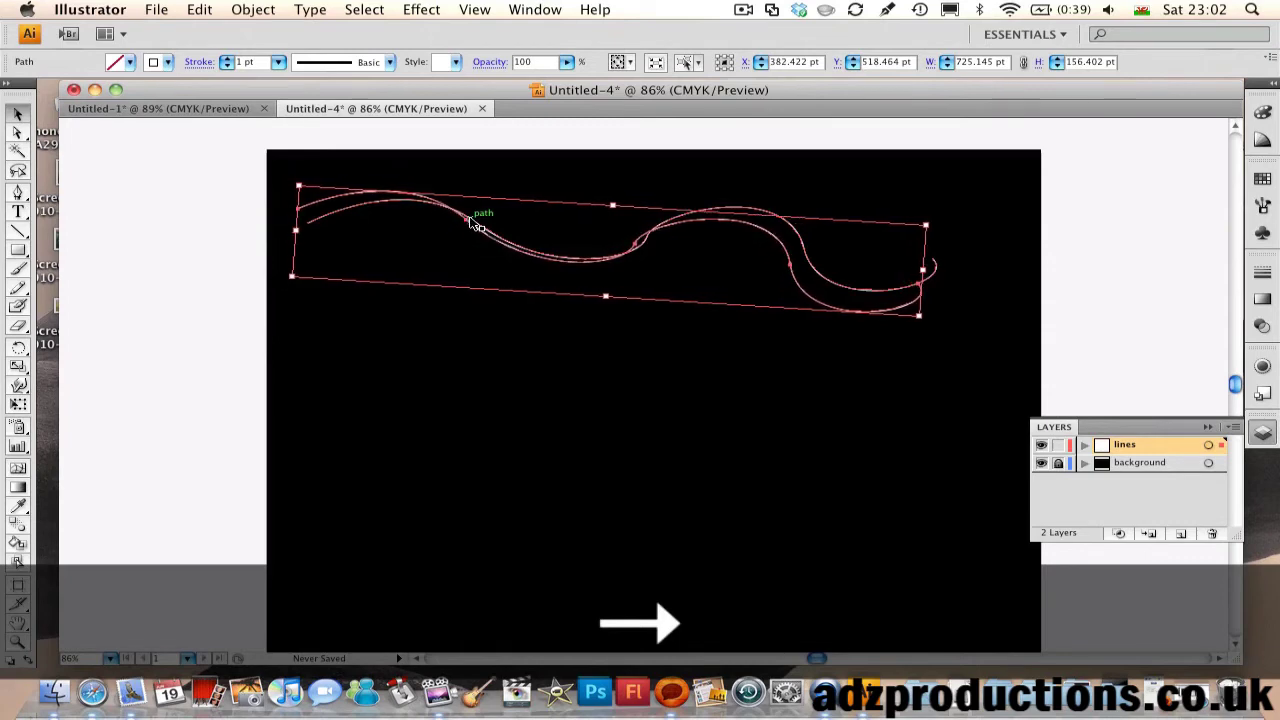
key("Right")
key("Right")
key("Right")
key("Right")
key("Right")
key("Right")
key("Right")
key("Right")
key("Right")
key("Right")
key("Right")
key("Right")
key("Right")
key("Right")
key("Right")
key("Right")
key("Right")
key("Right")
key("Right")
key("Right")
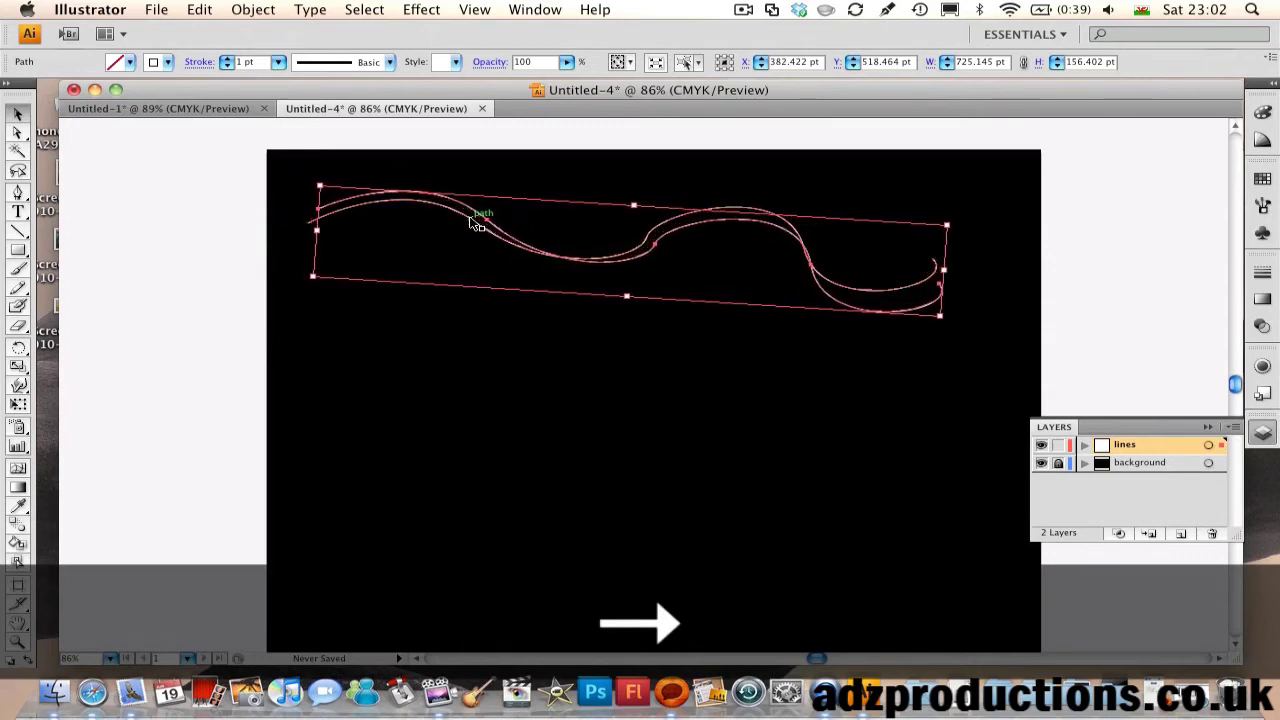
key("Right")
key("Right")
key("Right")
key("Right")
key("Right")
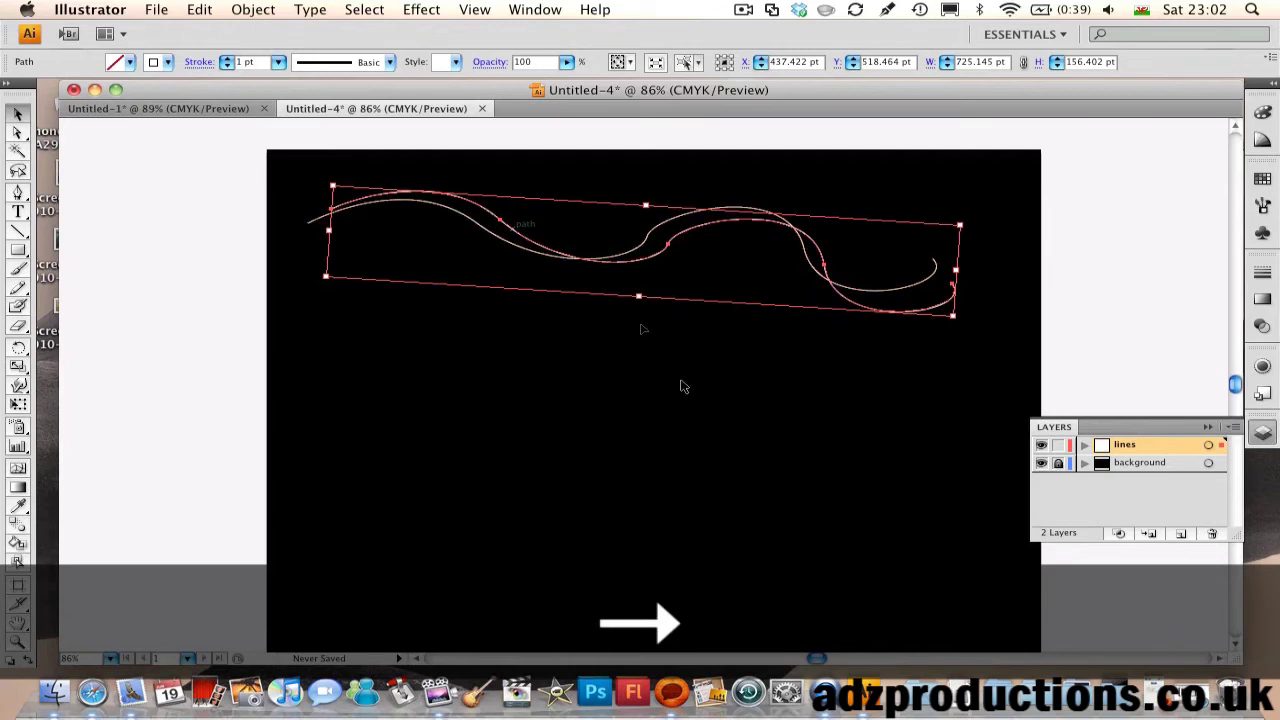
left_click(679, 452)
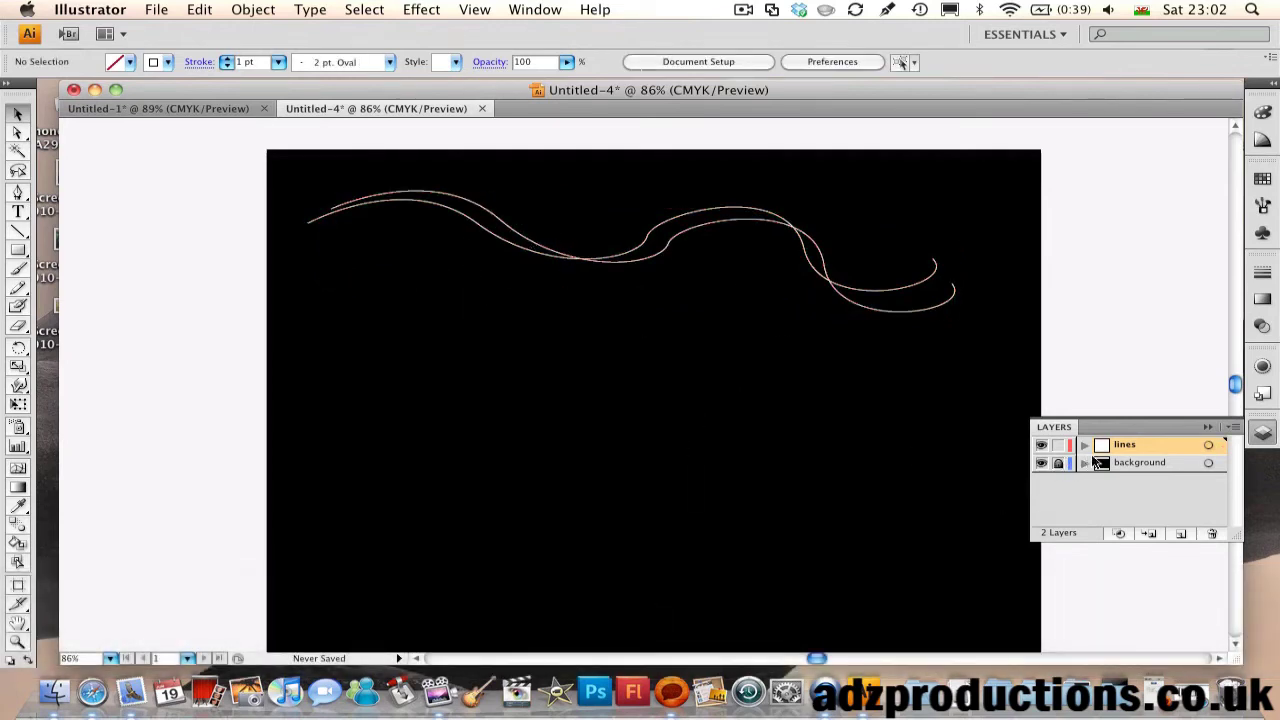
Step: Select both waves and set Blend Options spacing to 8 Specified Steps
left_click_drag(531, 313, 575, 201)
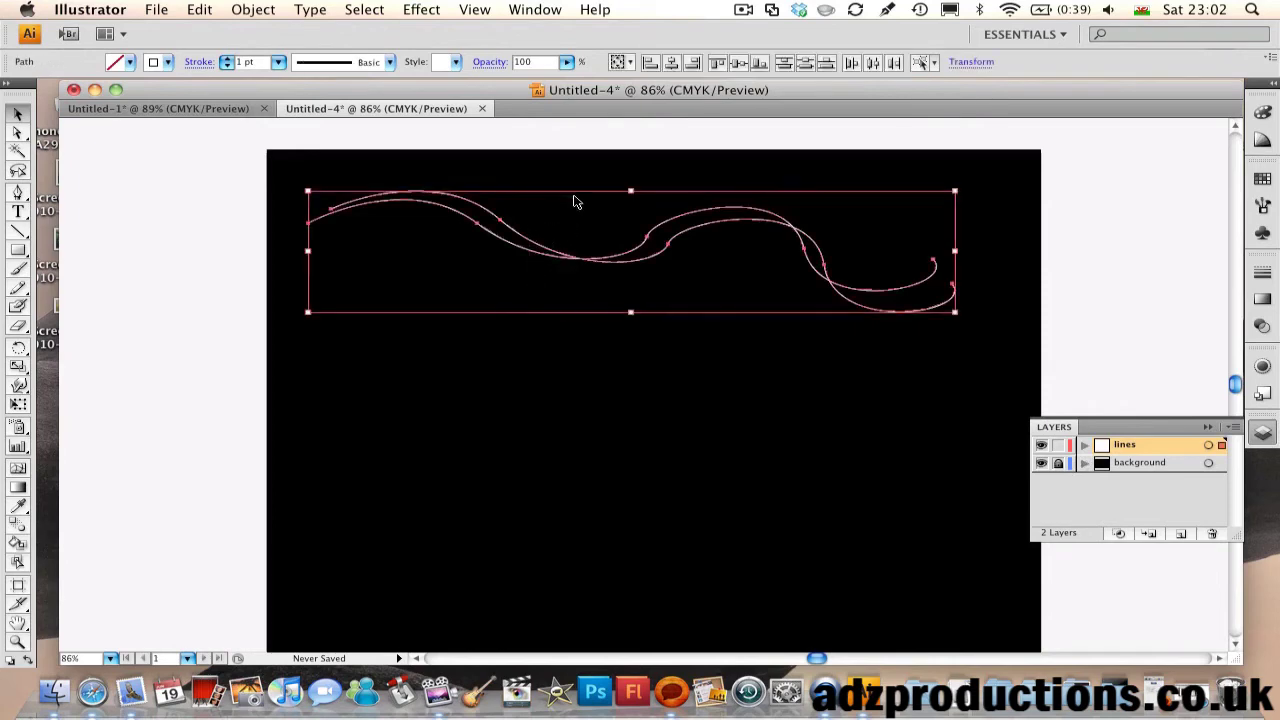
left_click(255, 9)
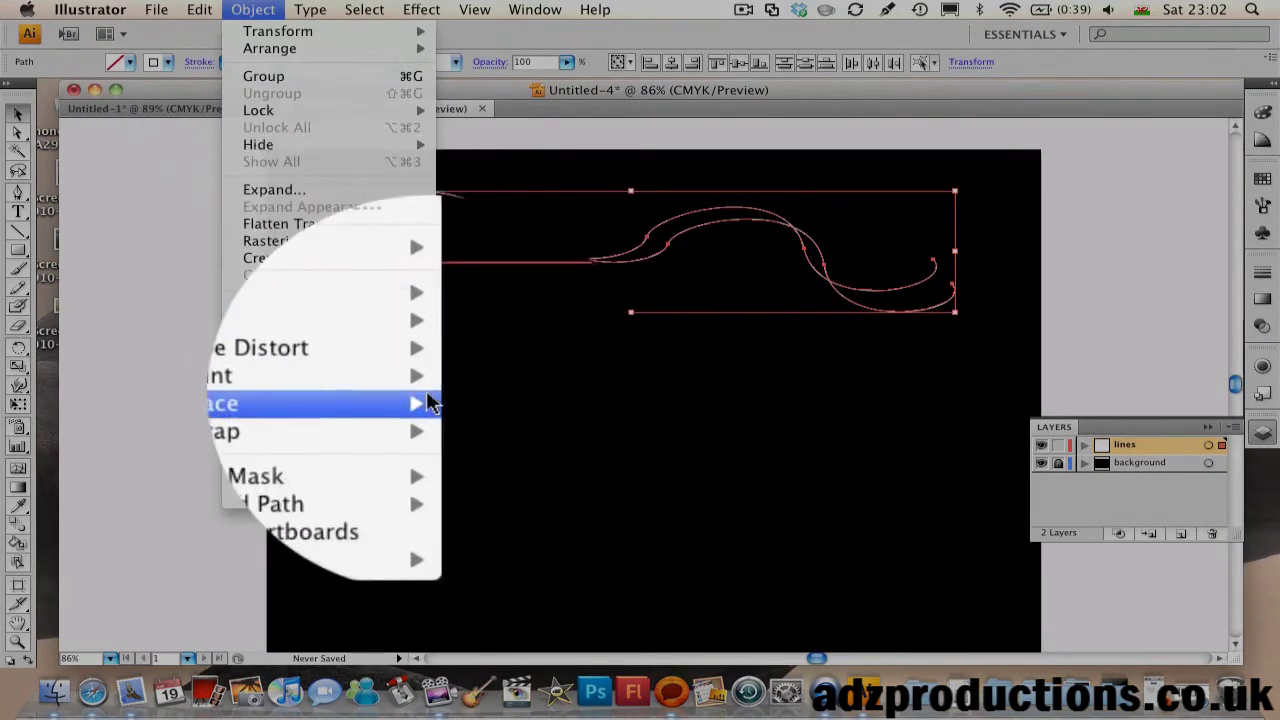
mouse_move(420, 355)
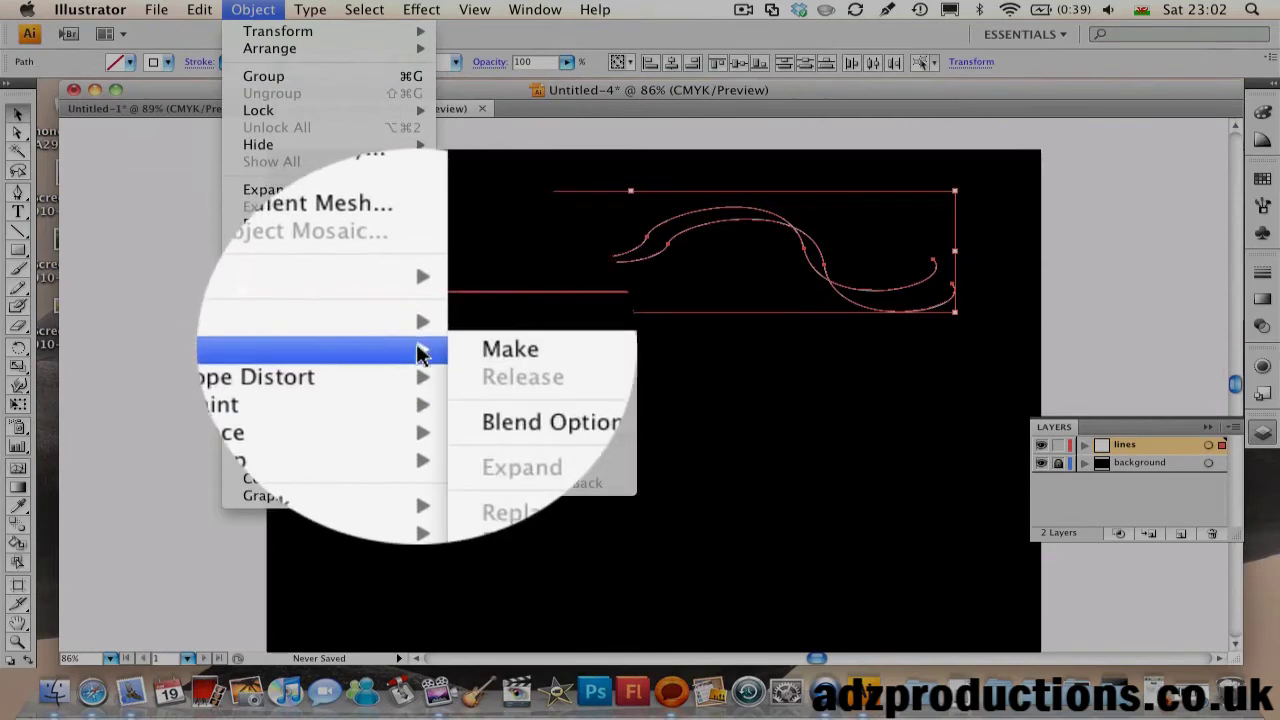
left_click(483, 399)
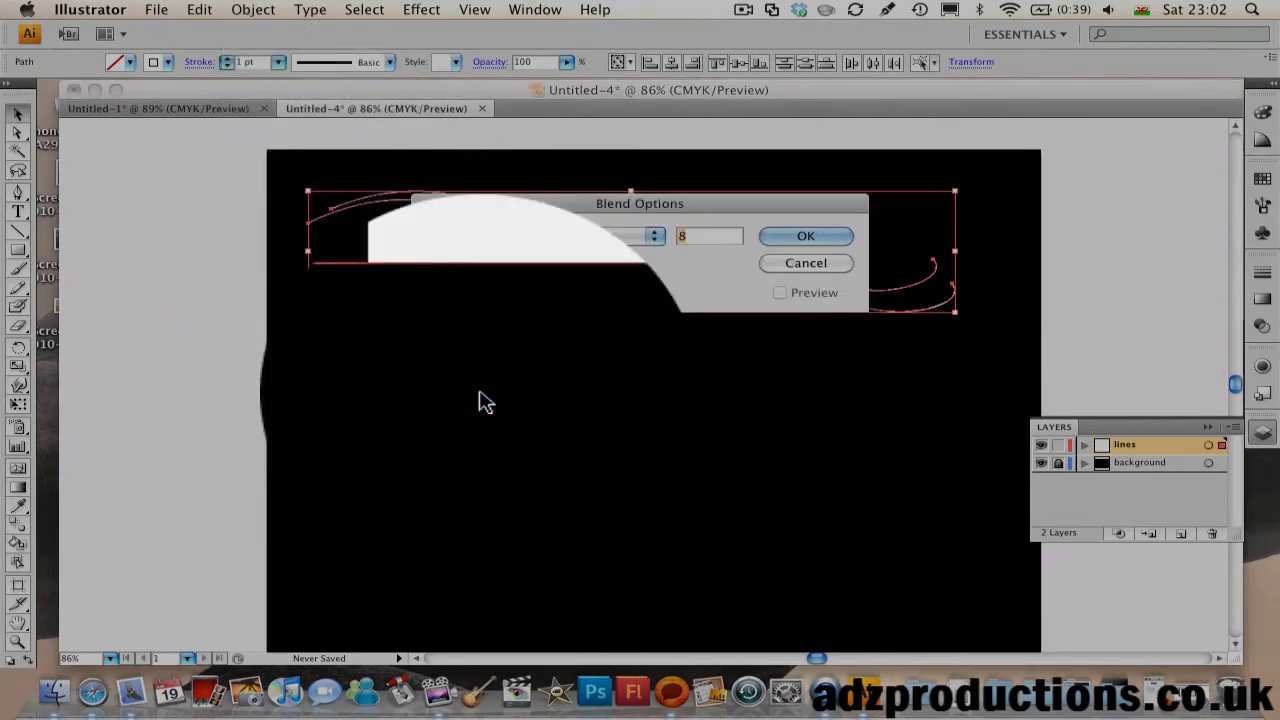
left_click(590, 234)
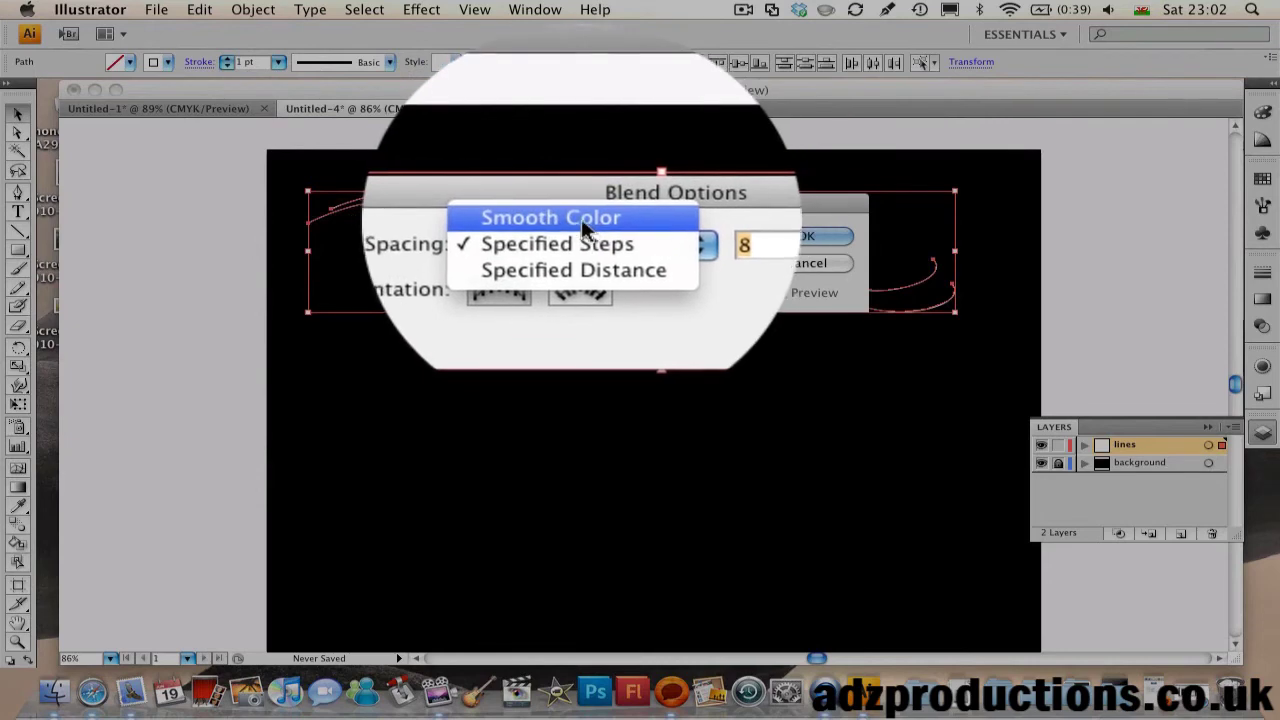
left_click(574, 220)
left_click(591, 234)
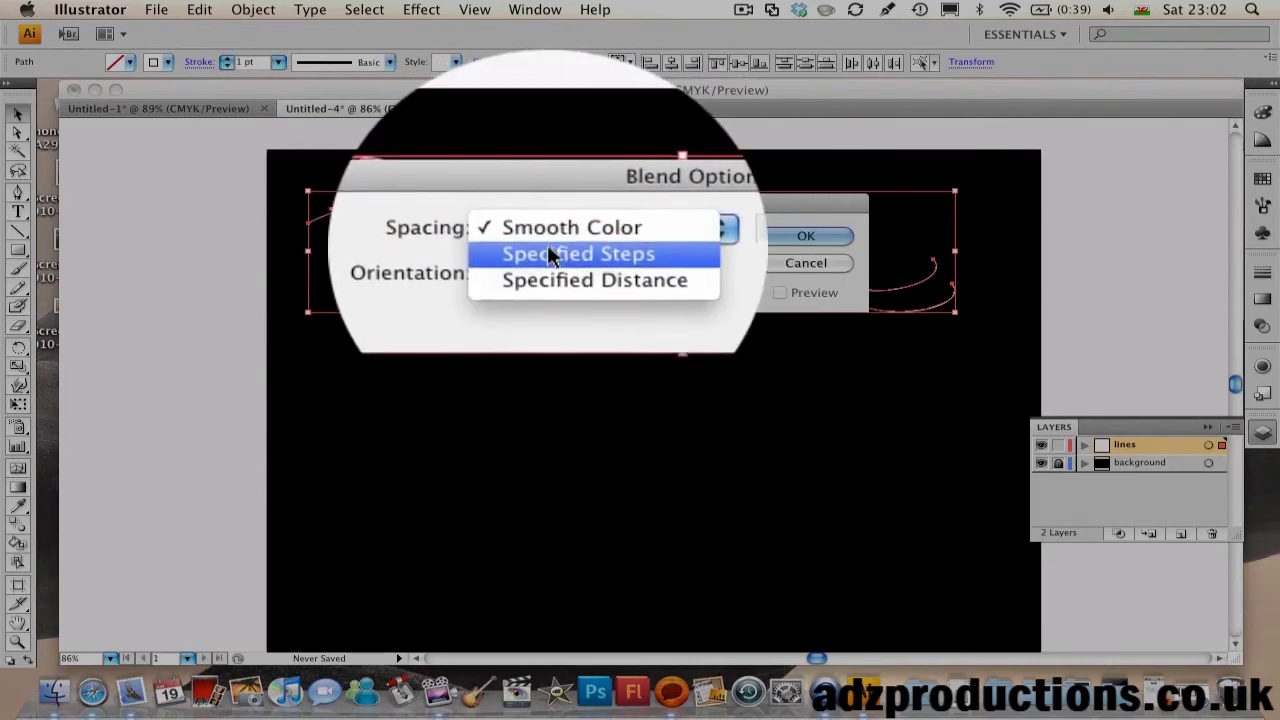
left_click(550, 256)
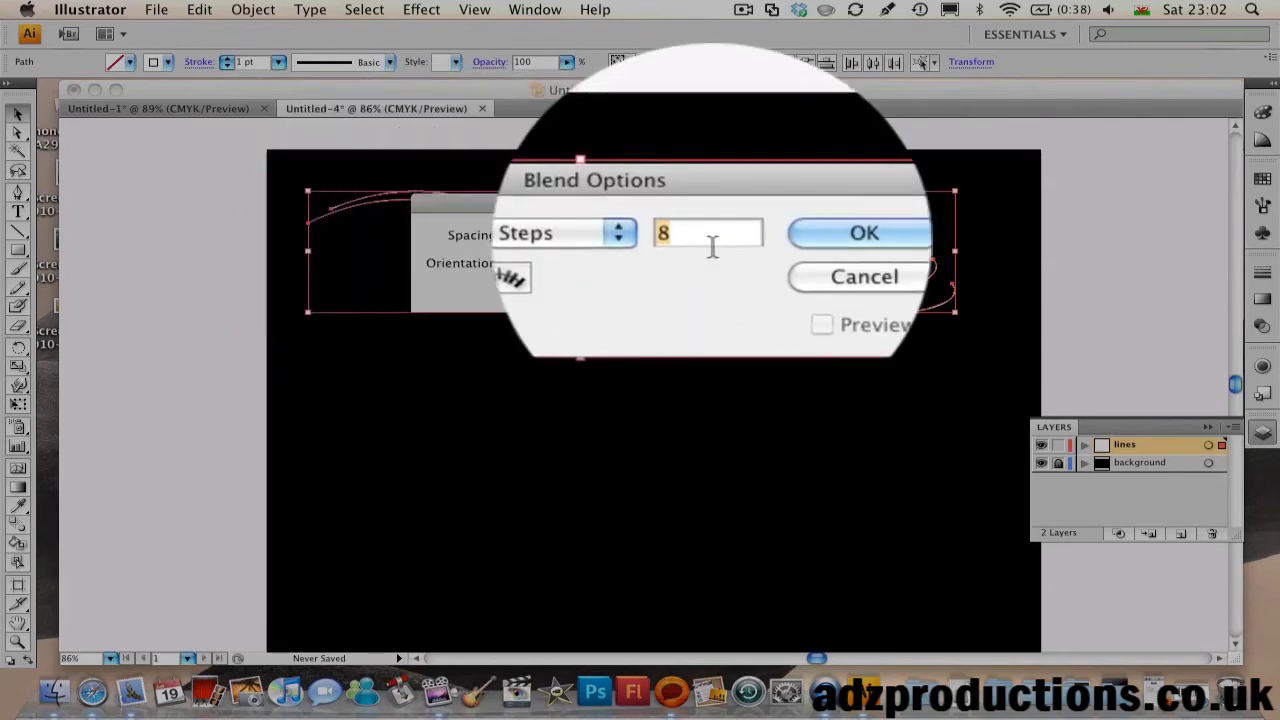
left_click(785, 237)
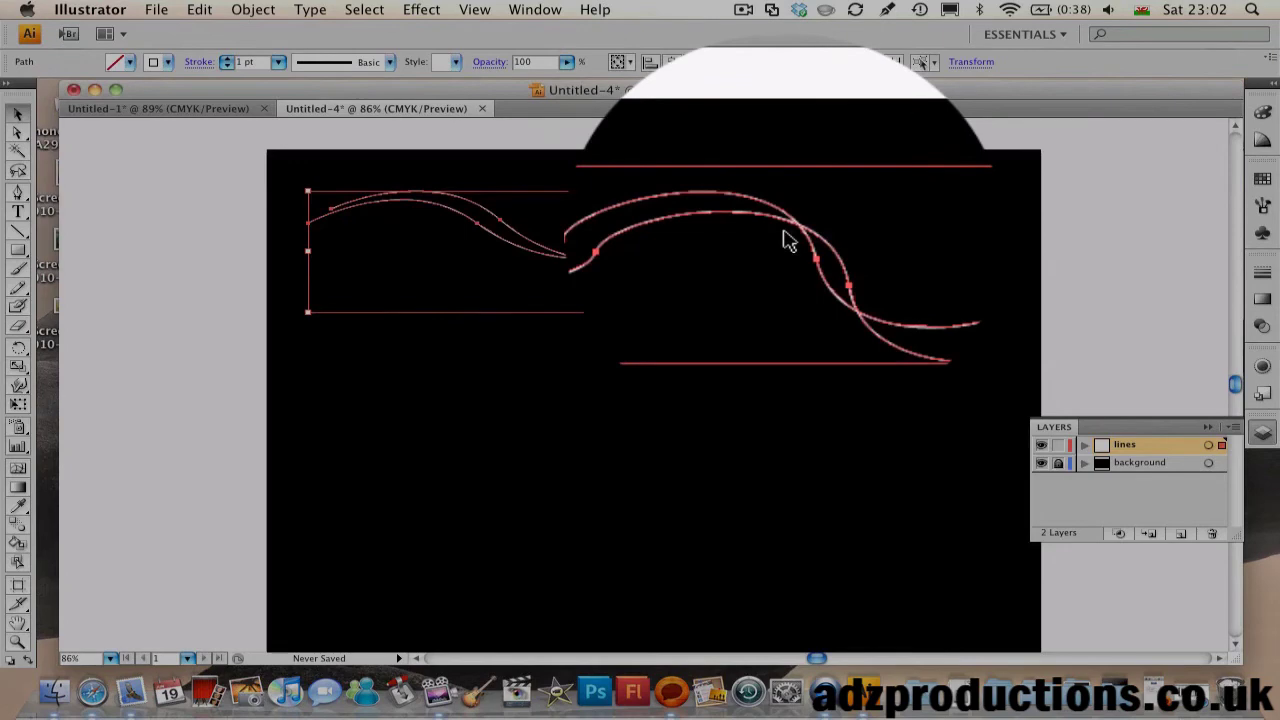
Step: Select both waves and apply Object > Blend > Make, then select the resulting ribbon
left_click(675, 418)
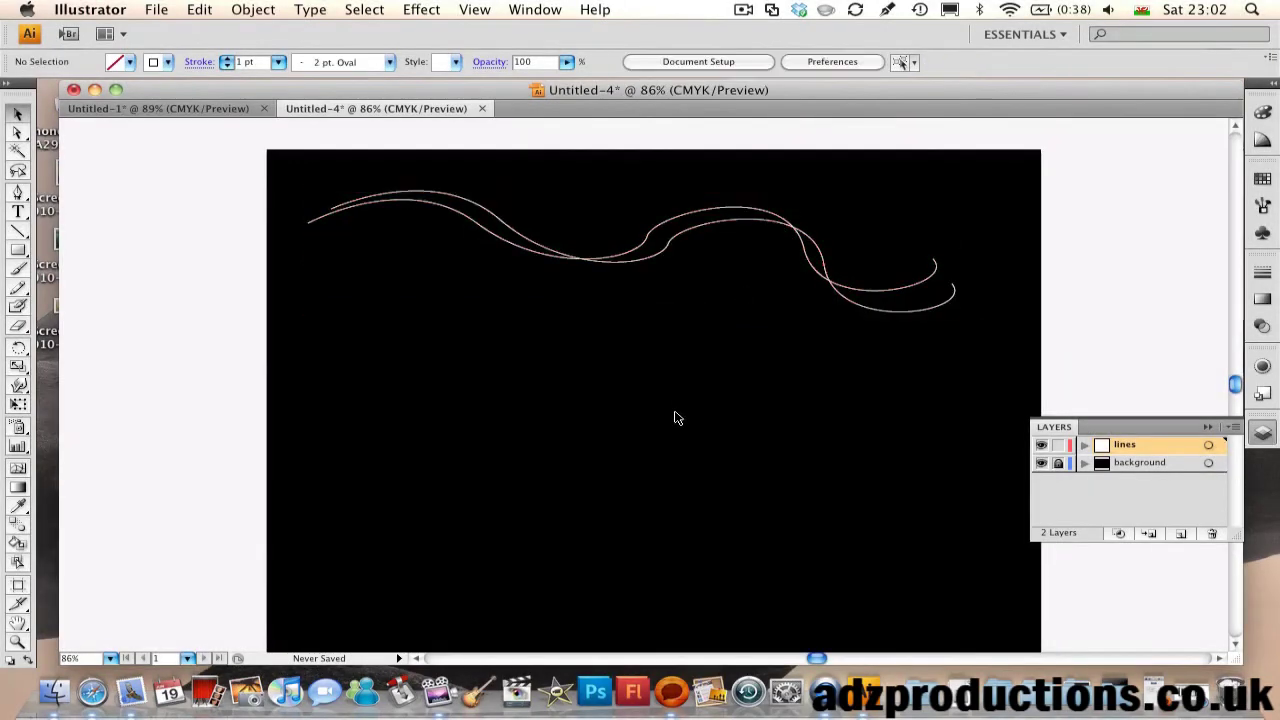
left_click_drag(558, 278, 549, 174)
left_click(241, 8)
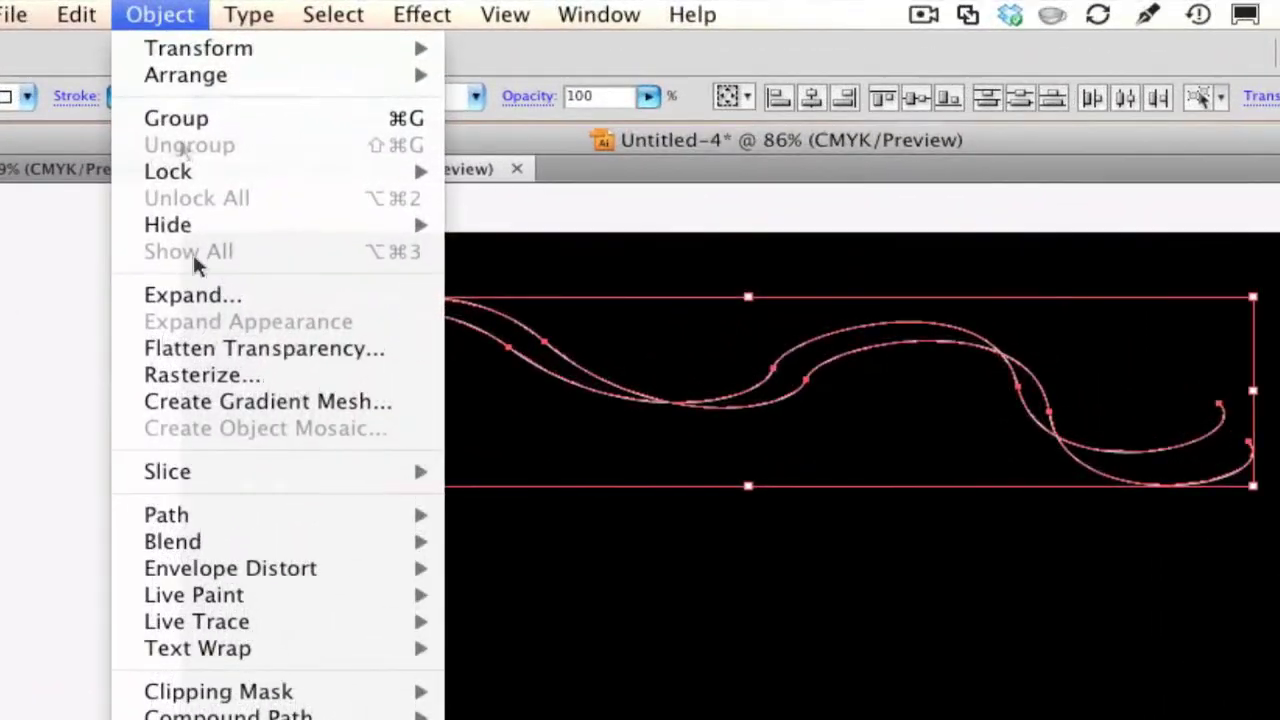
mouse_move(369, 353)
left_click(477, 551)
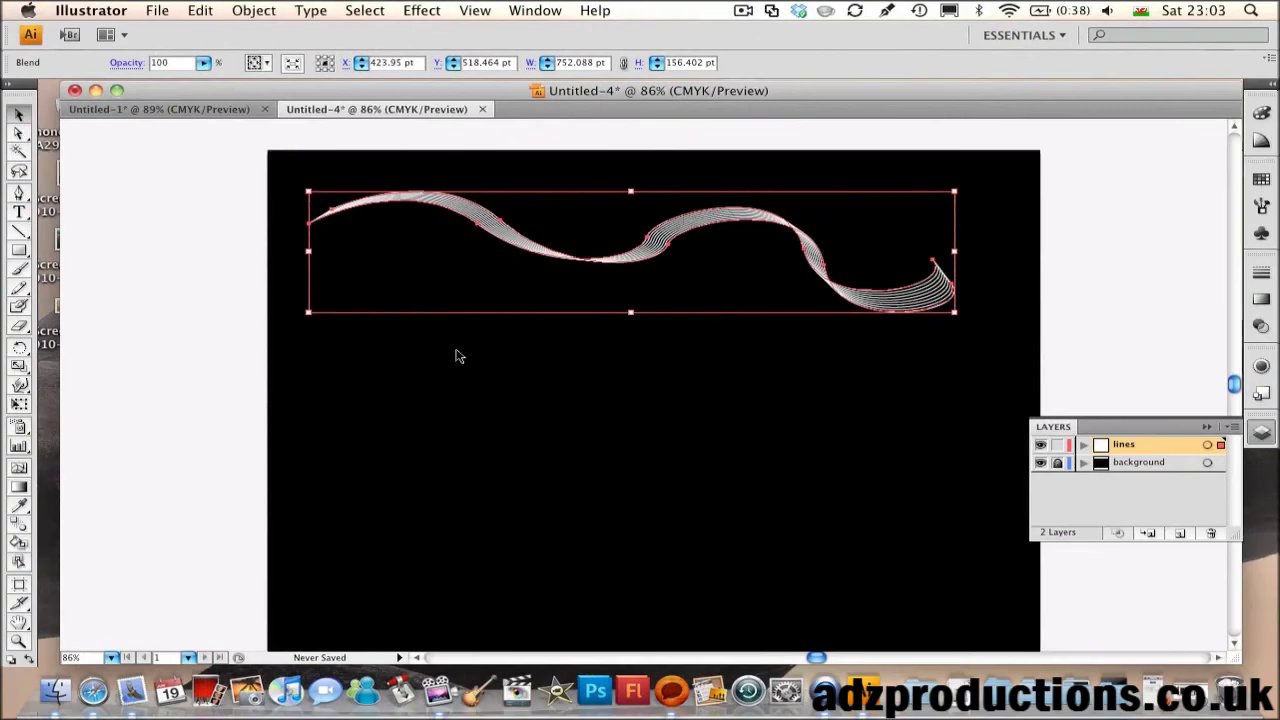
left_click(476, 511)
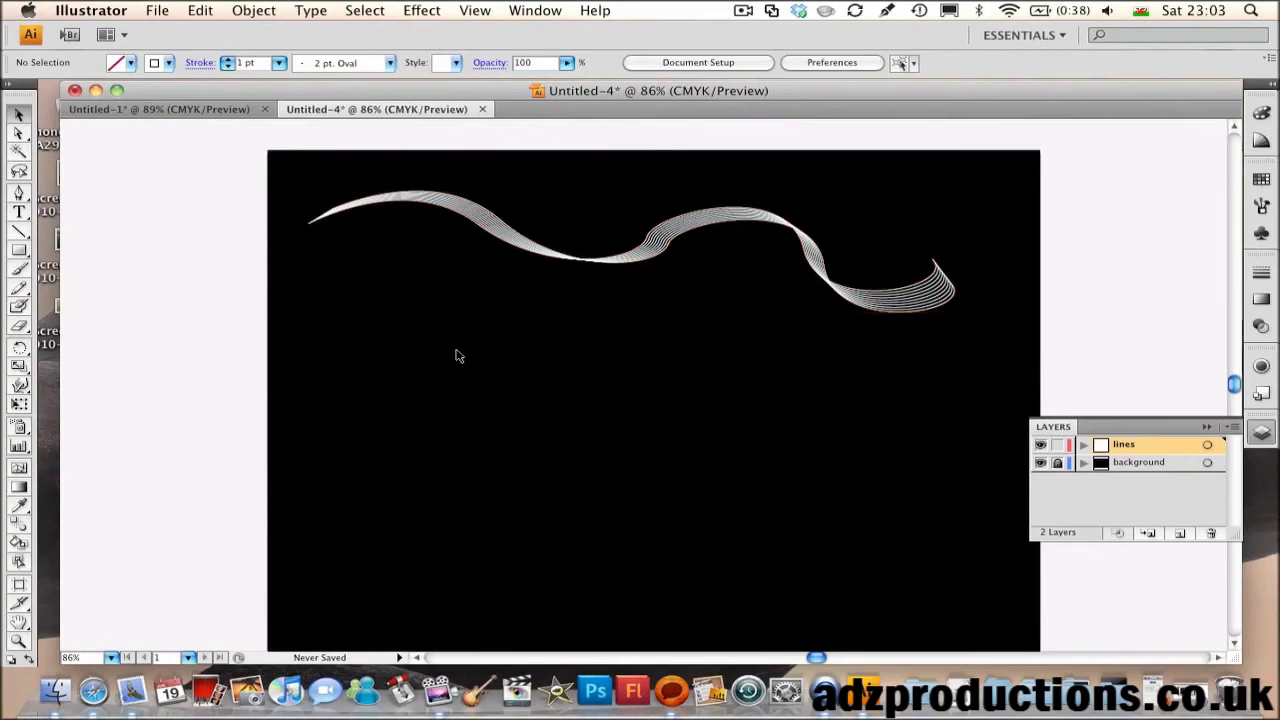
left_click(427, 208)
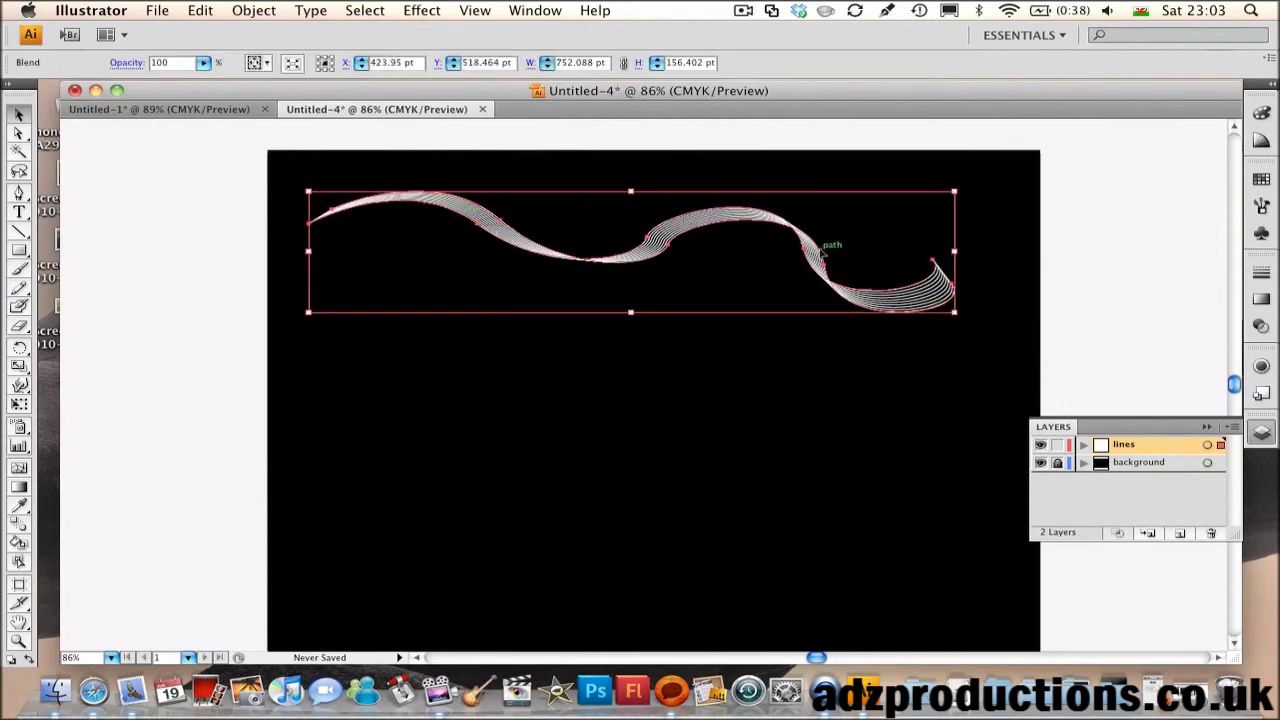
Step: Scale up the blended ribbon, rotate it clockwise, and shift it down-left
left_click_drag(958, 316, 1046, 390)
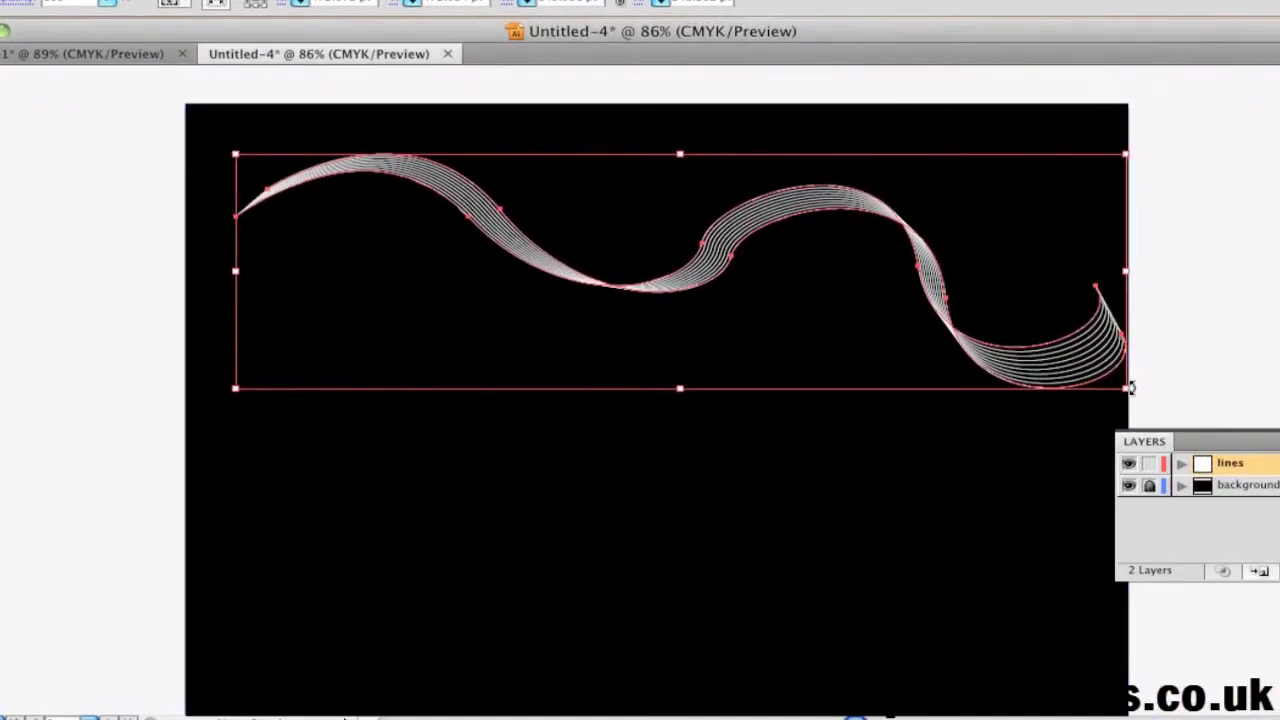
left_click_drag(1130, 388, 1108, 538)
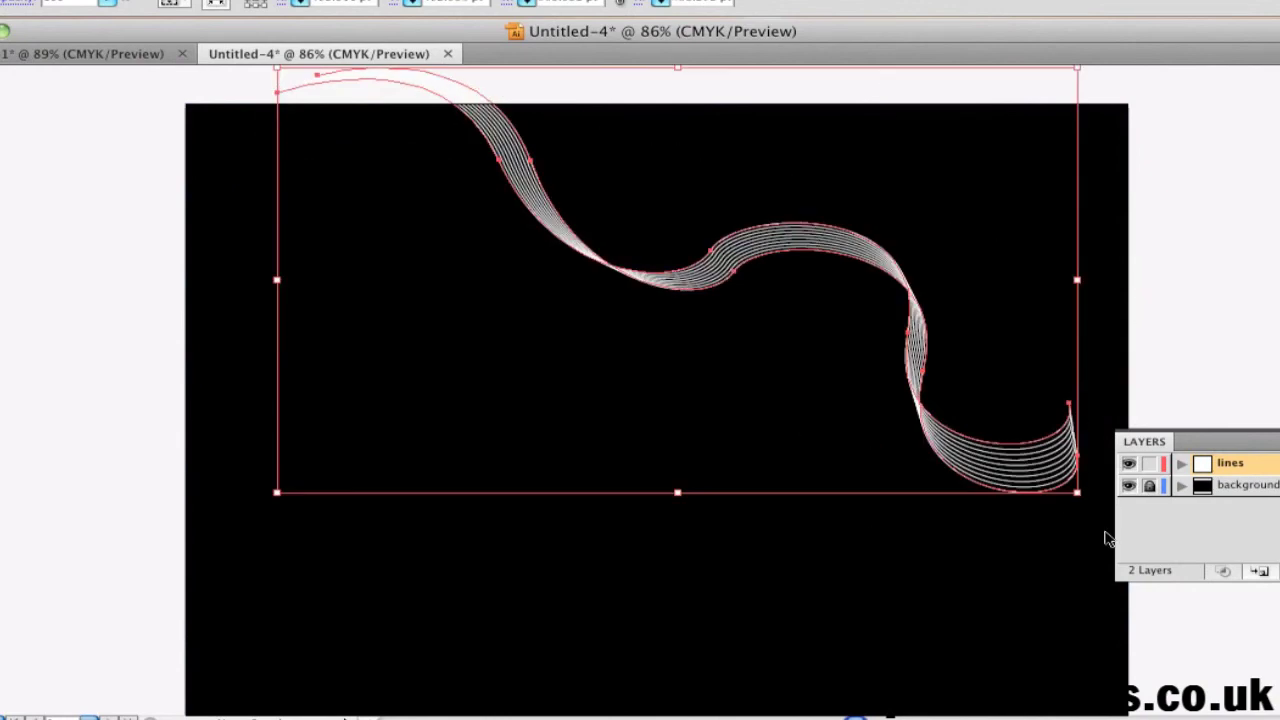
left_click_drag(718, 272, 670, 402)
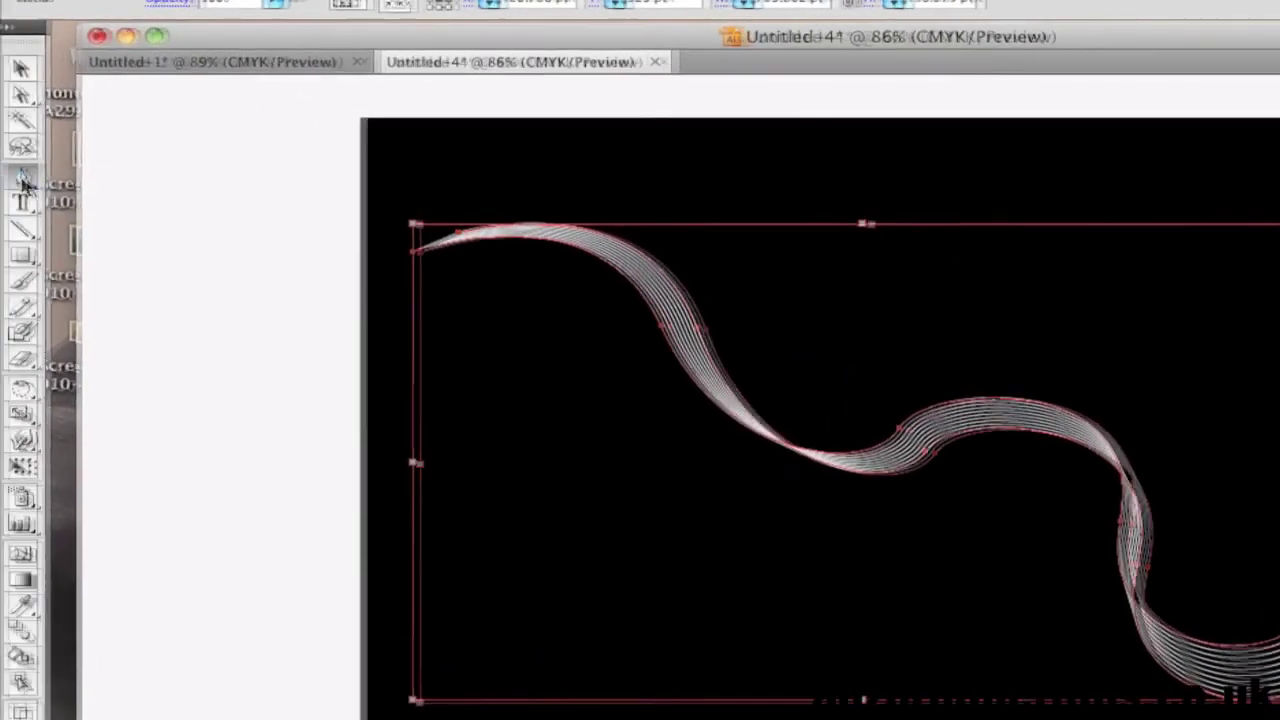
Step: Use the Convert Anchor Point Tool to pull new handles from four spine anchors, making the ribbon pinch and flare
left_click_drag(26, 178, 166, 264)
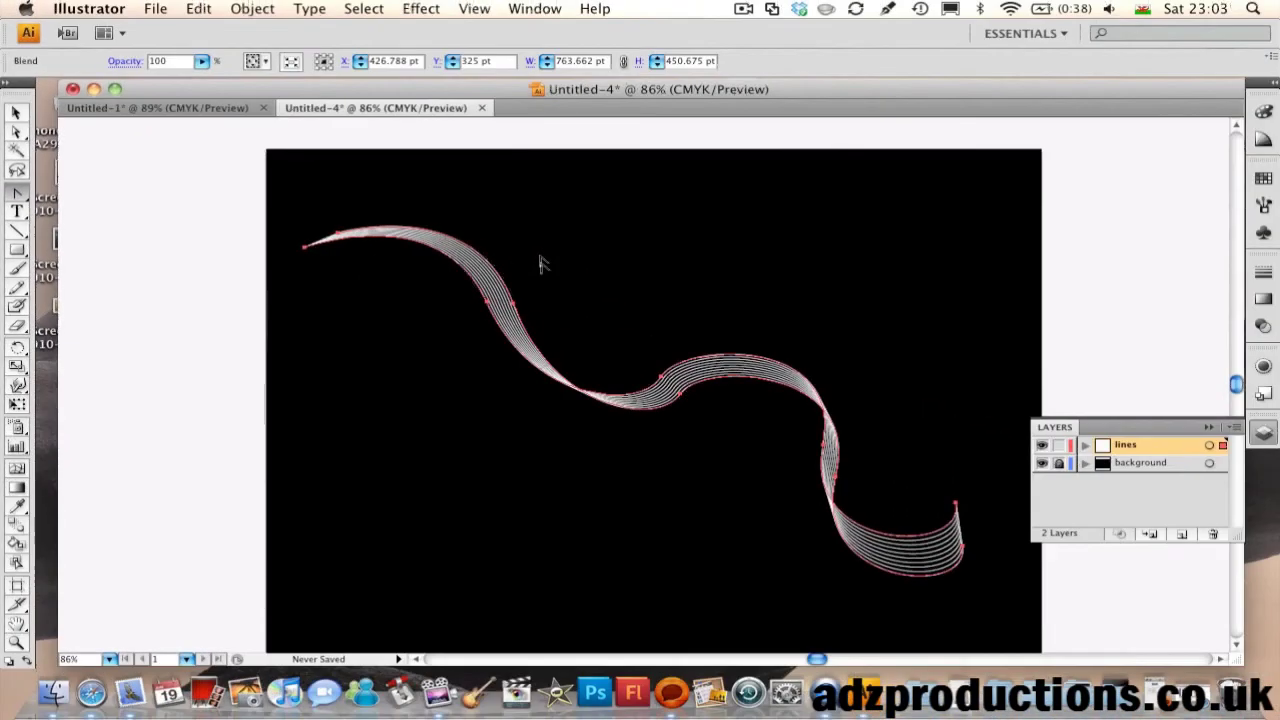
left_click_drag(513, 303, 573, 289)
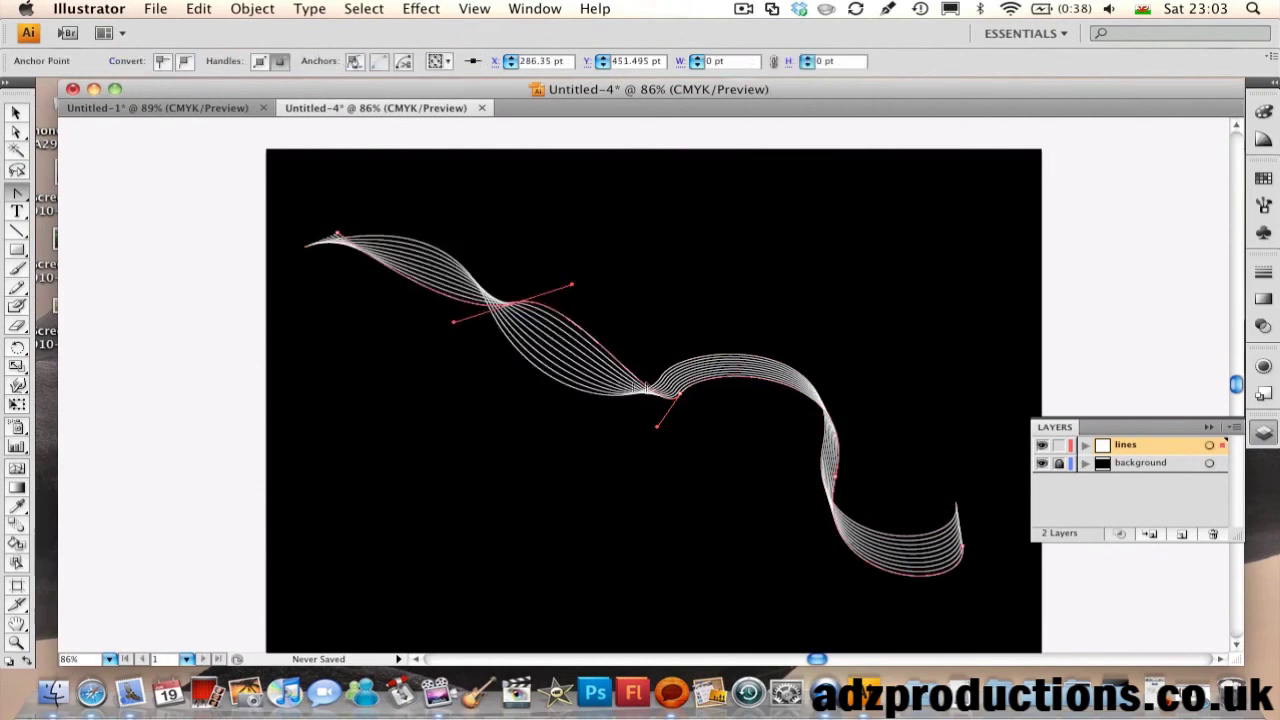
left_click_drag(680, 395, 658, 548)
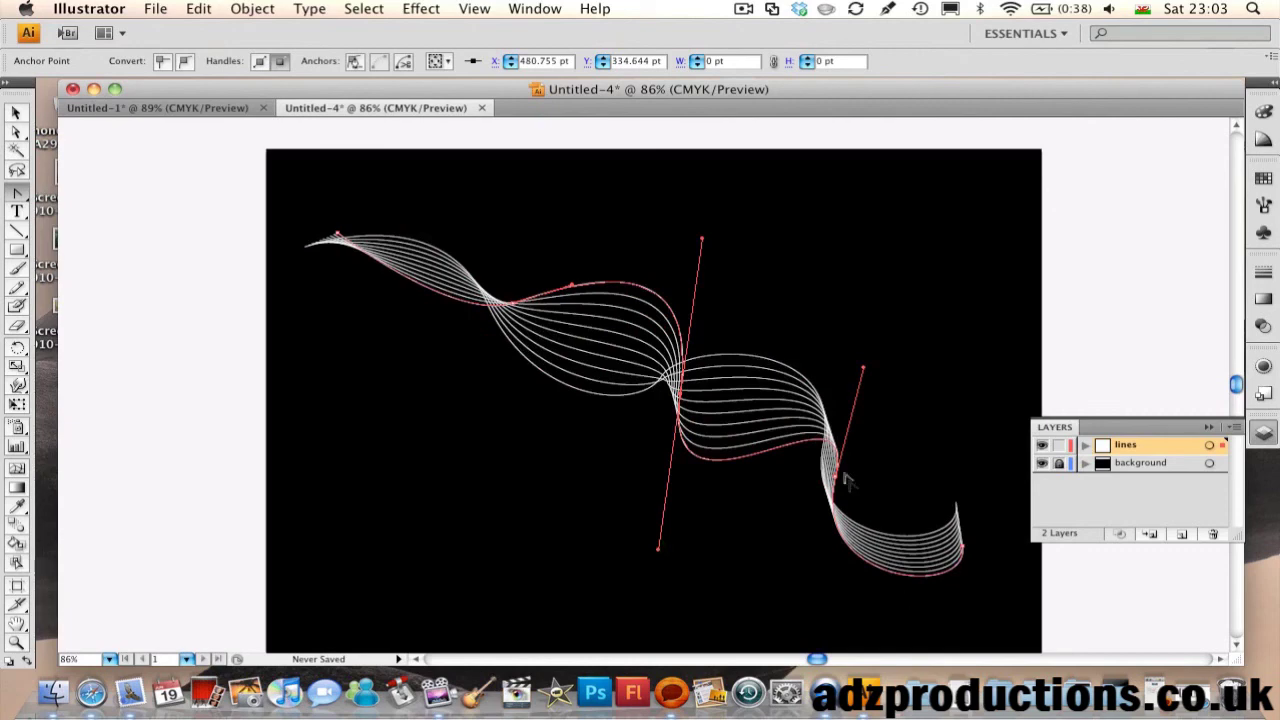
left_click_drag(836, 478, 930, 455)
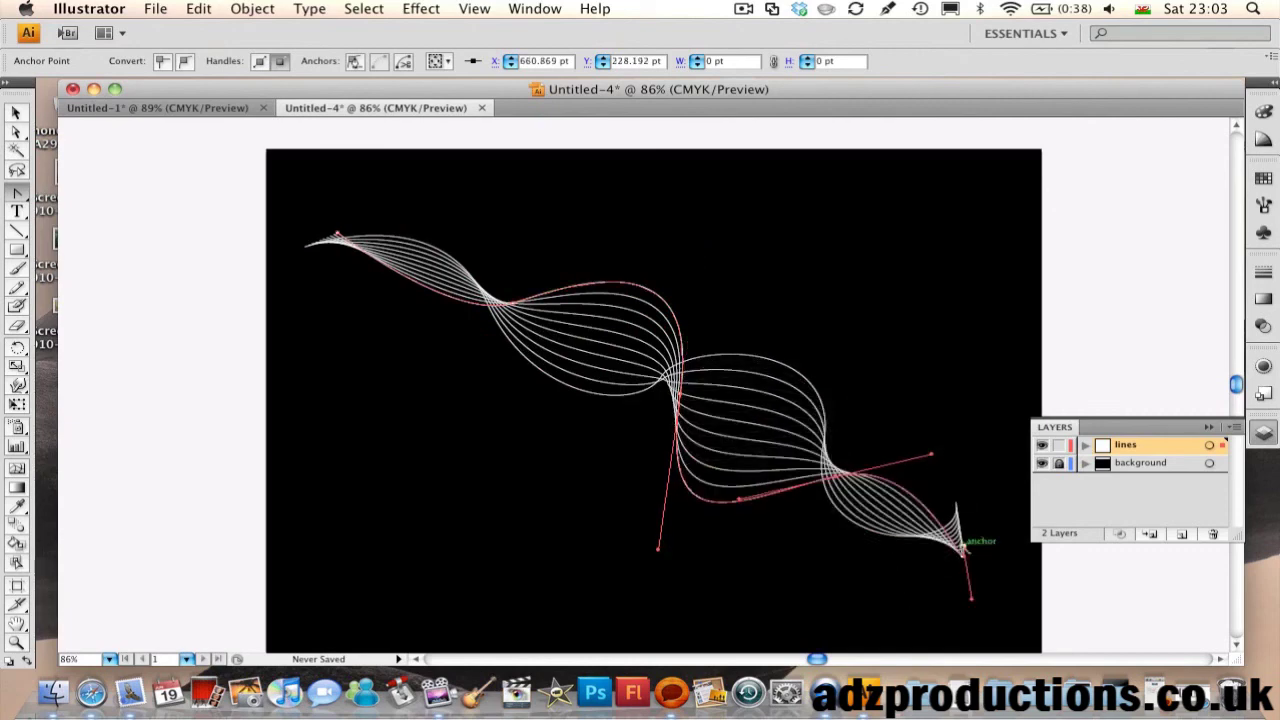
left_click_drag(958, 547, 1043, 589)
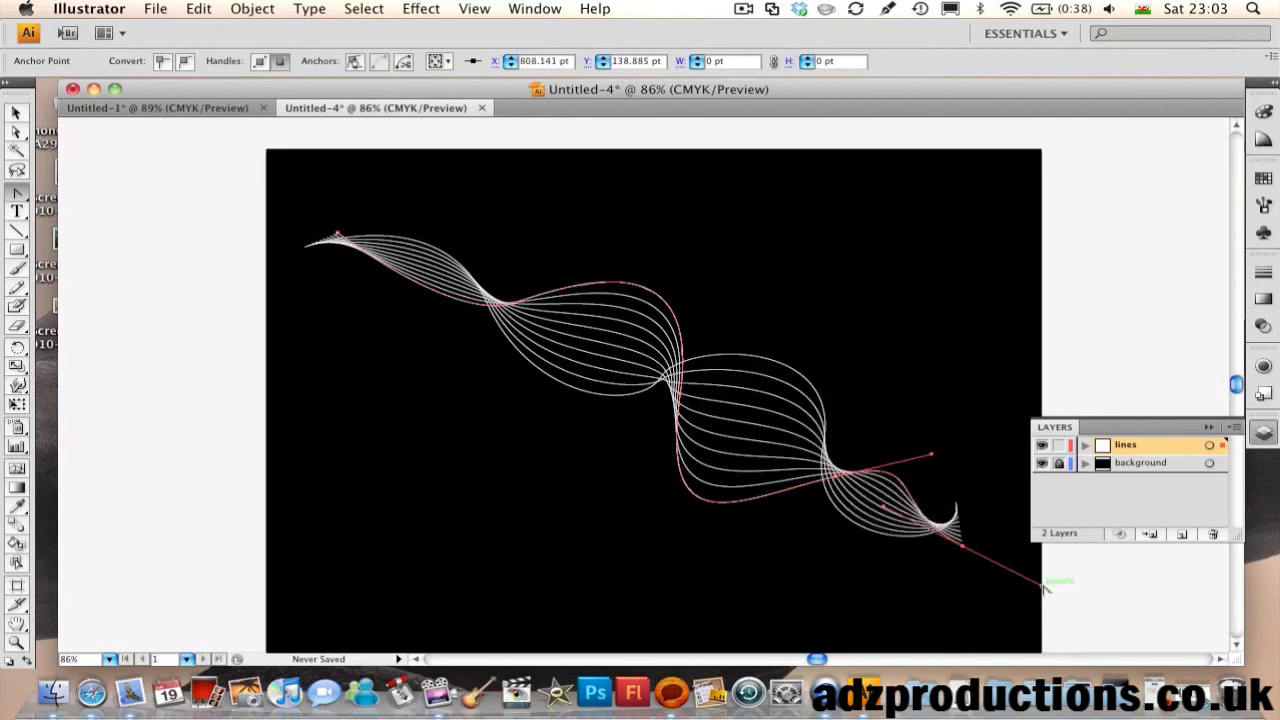